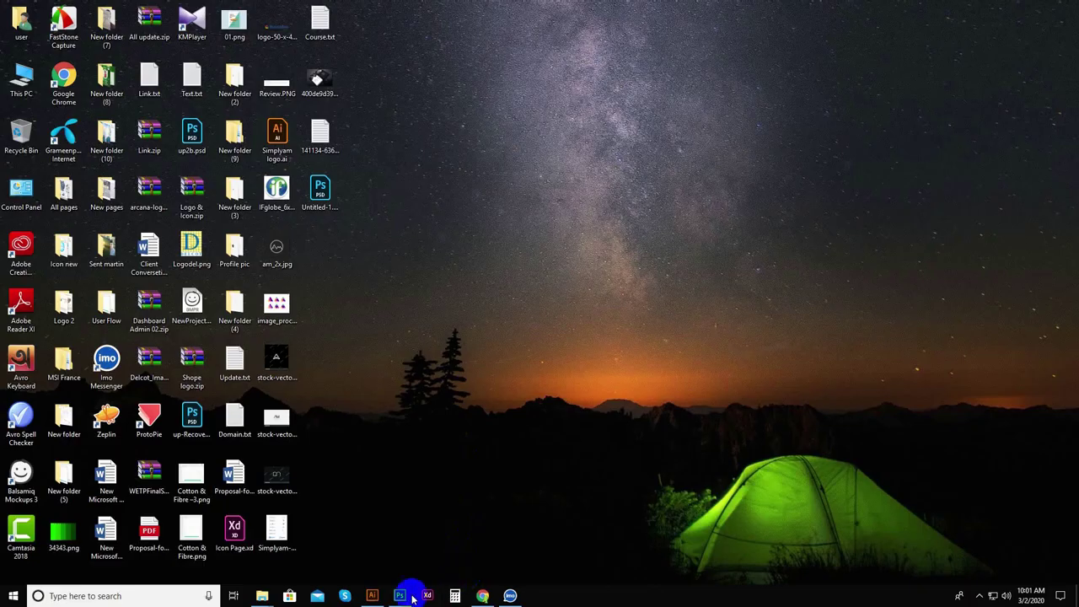
Bring Photoshop to the front with the freckled woman's portrait open.
{"action": "left_click", "coordinate": [399, 595]}
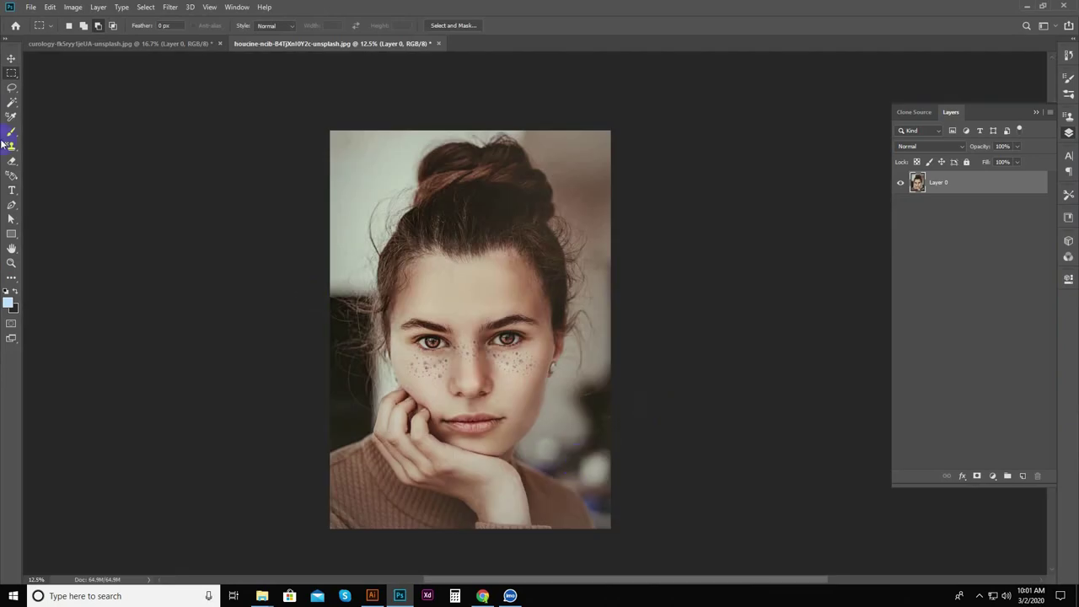
Zoom into the portrait and select the Spot Healing Brush, enlarged to about size 50.
{"action": "left_click", "coordinate": [12, 59]}
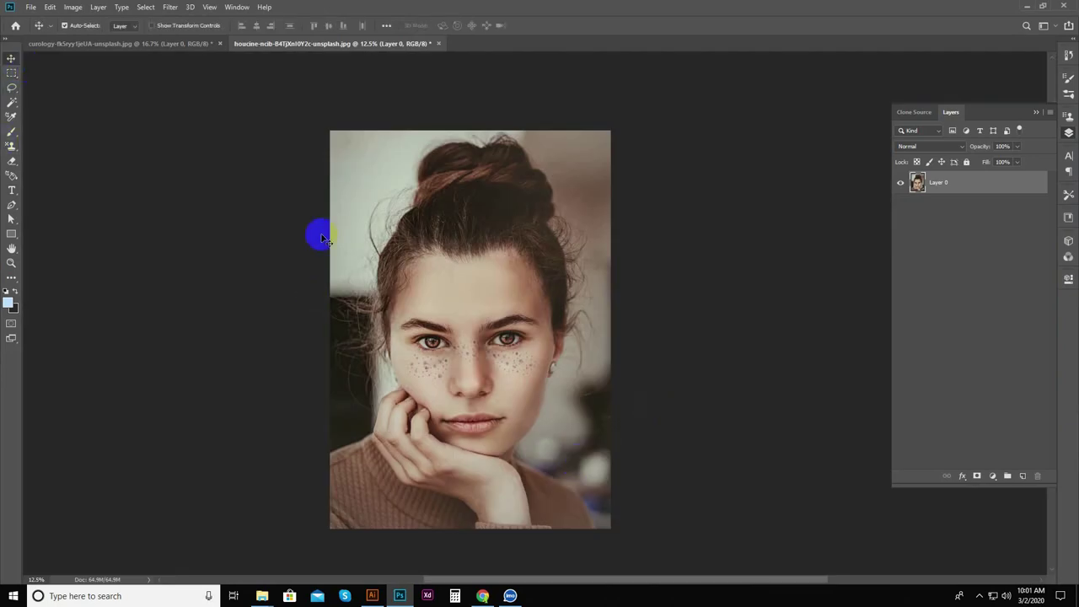
{"action": "key", "text": "ctrl+plus"}
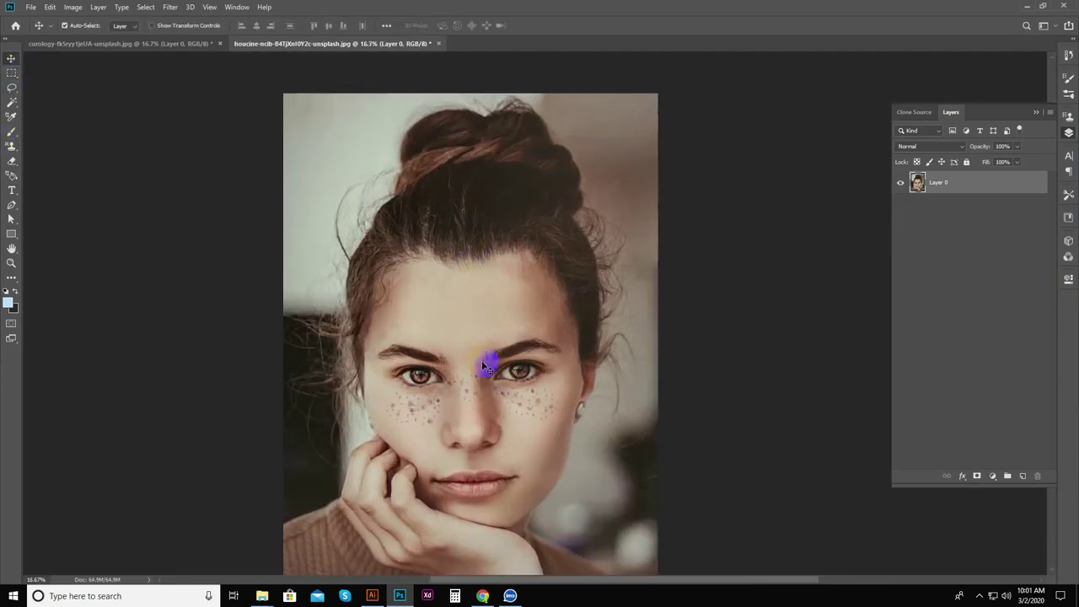
{"action": "left_click_drag", "start_coordinate": [485, 368], "coordinate": [489, 357]}
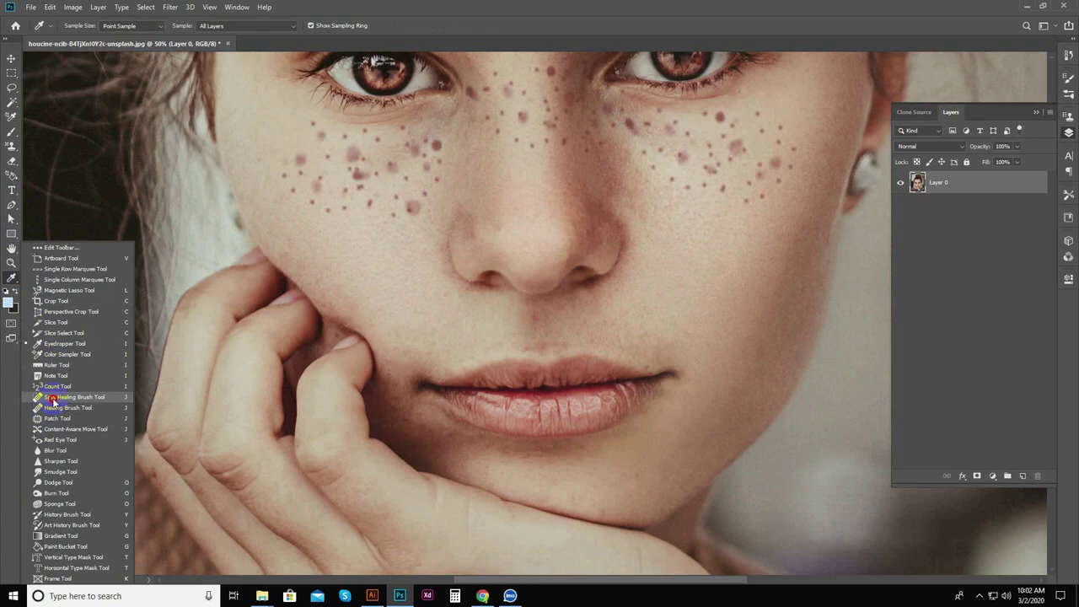
{"action": "left_click", "coordinate": [59, 397]}
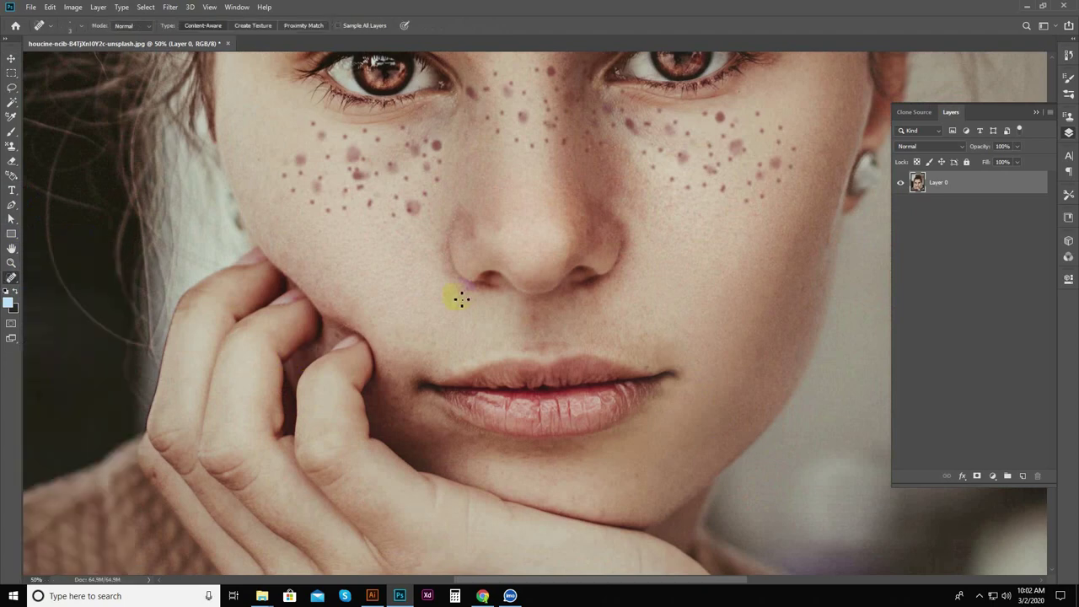
{"action": "scroll", "coordinate": [483, 248], "scroll_direction": "up", "scroll_amount": 2}
{"action": "scroll", "coordinate": [447, 301], "scroll_direction": "up", "scroll_amount": 1}
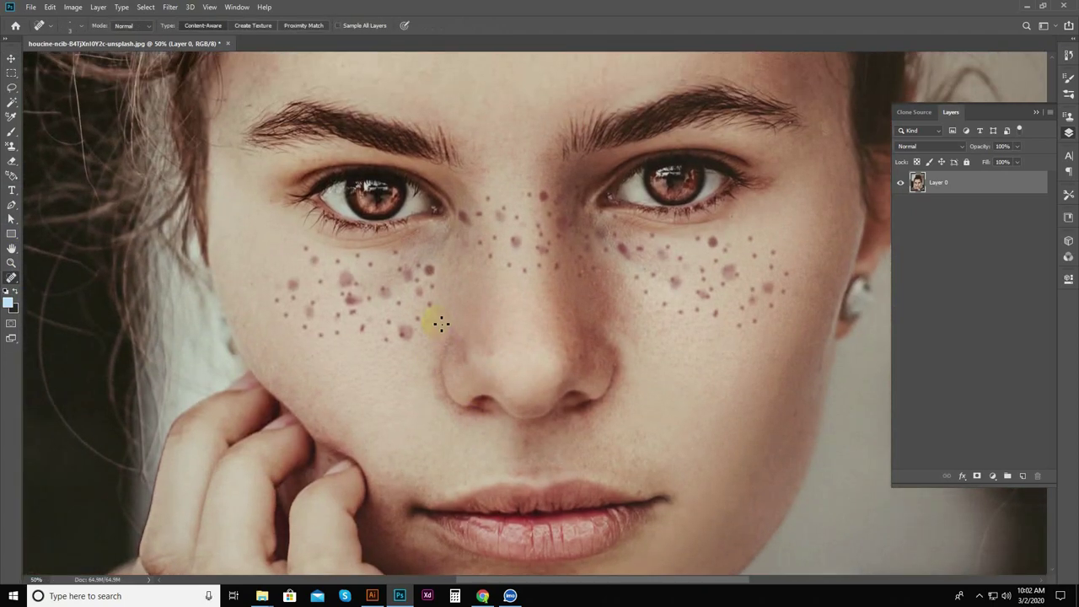
{"action": "key", "text": "bracketright"}
{"action": "key", "text": "bracketright"}
{"action": "key", "text": "bracketright"}
Zoom in closer and heal the freckles on the left cheek.
{"action": "left_click", "coordinate": [403, 331]}
{"action": "left_click", "coordinate": [392, 312], "text": "ctrl"}
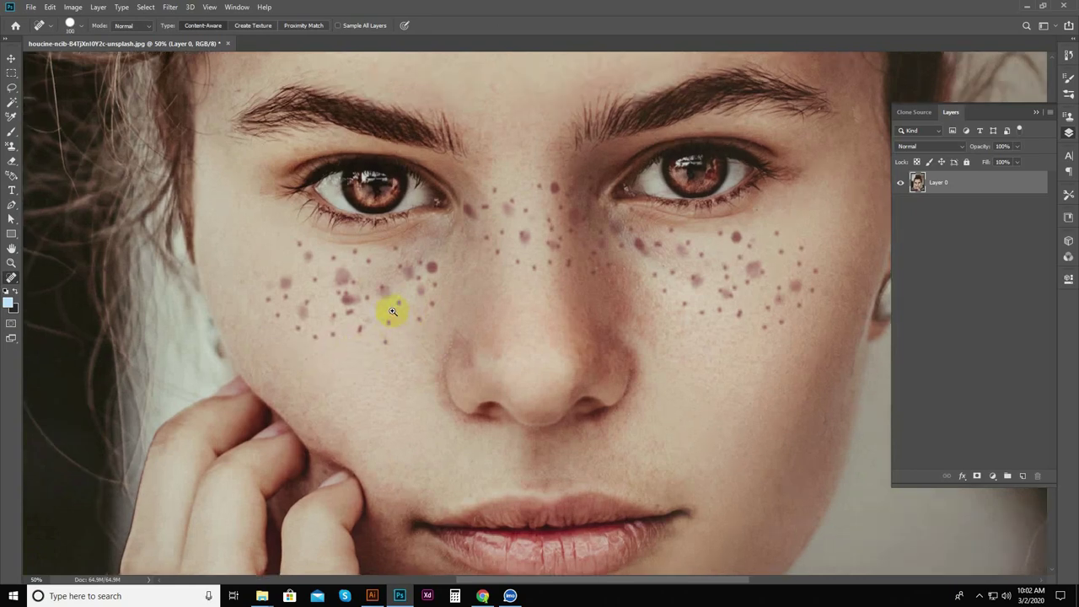
{"action": "left_click", "coordinate": [392, 312], "text": "ctrl"}
{"action": "left_click", "coordinate": [337, 295]}
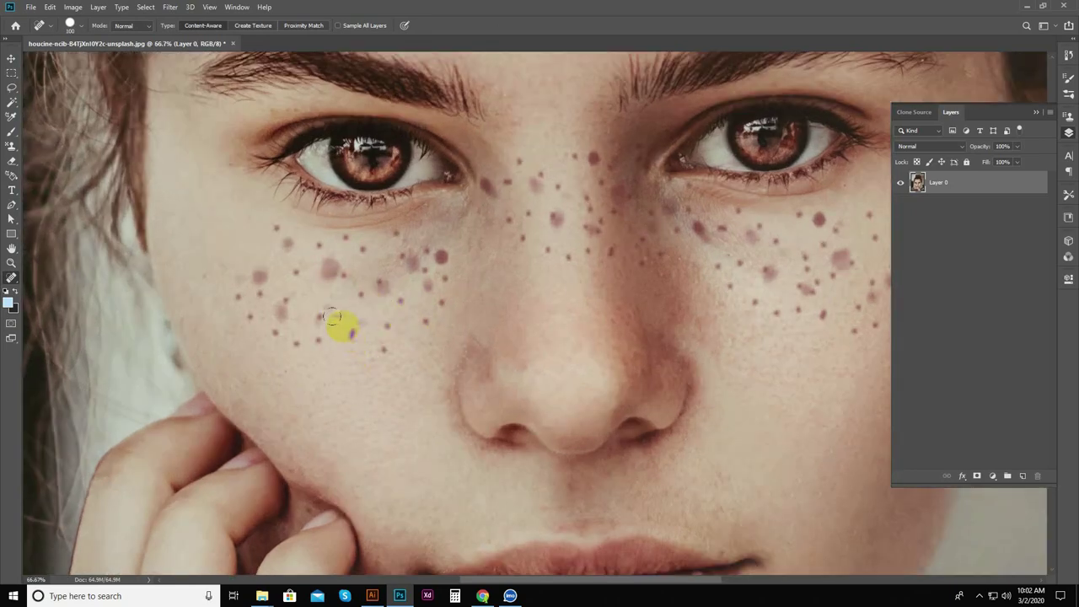
{"action": "left_click", "coordinate": [342, 327]}
{"action": "left_click", "coordinate": [331, 278]}
{"action": "left_click", "coordinate": [259, 289]}
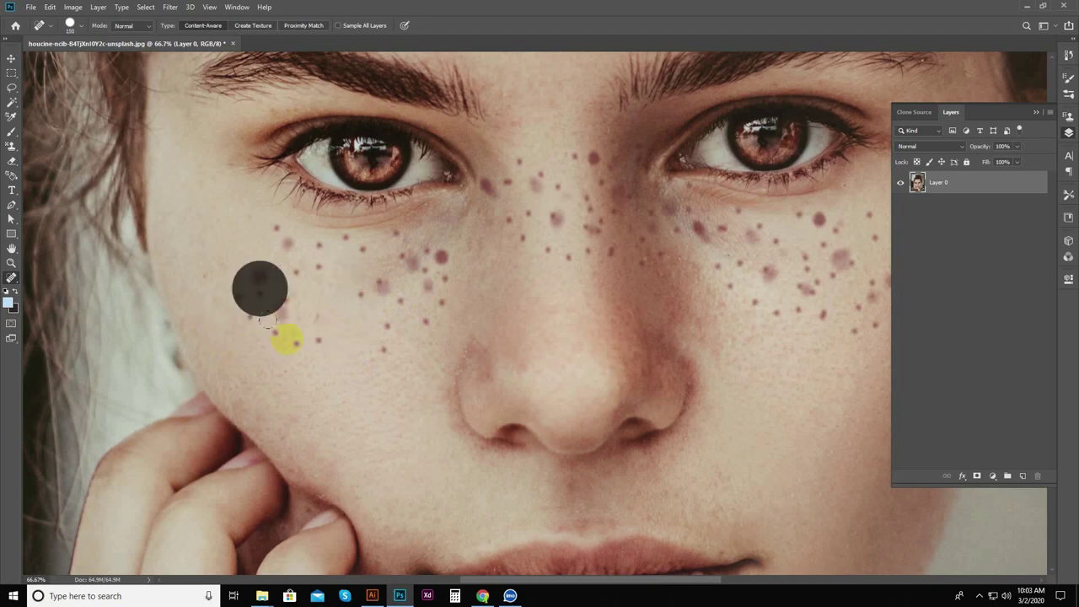
{"action": "left_click", "coordinate": [279, 313]}
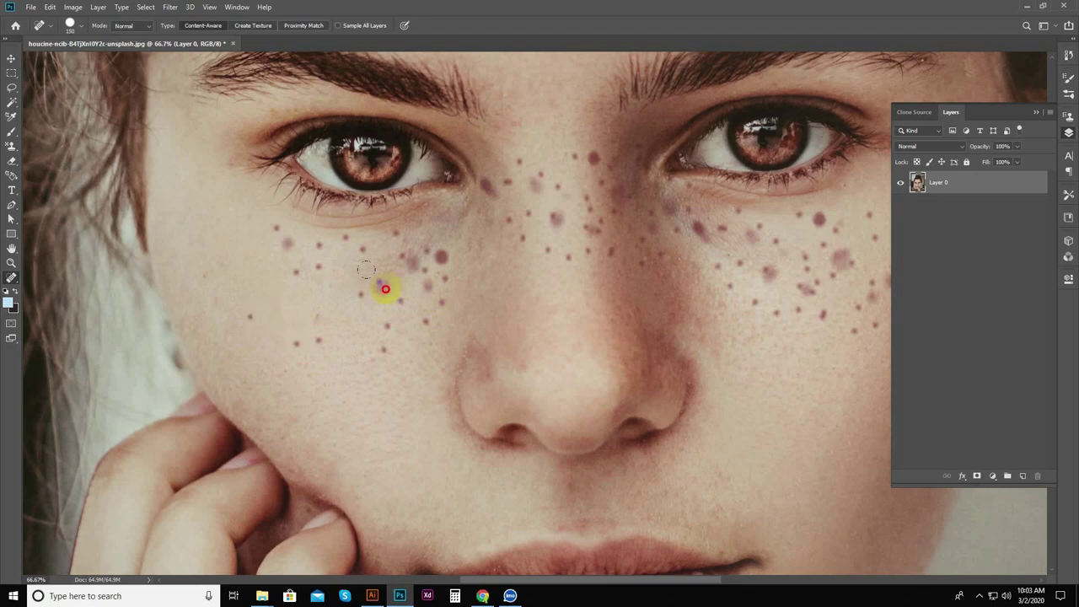
Heal the freckles beside the nose, under the left eye and on the right cheek.
{"action": "left_click", "coordinate": [385, 289]}
{"action": "left_click", "coordinate": [427, 265]}
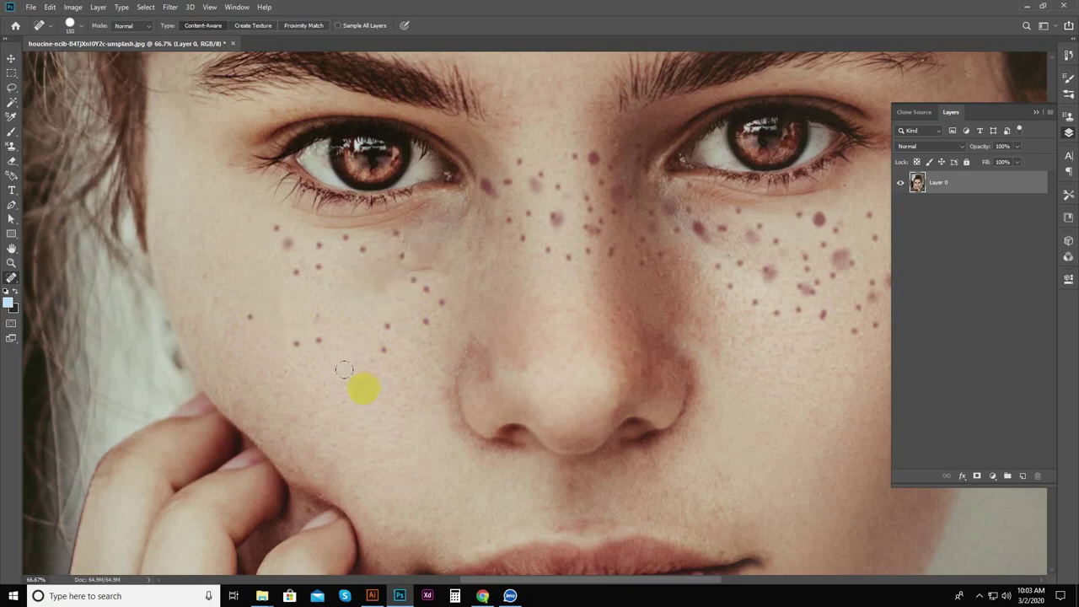
{"action": "left_click", "coordinate": [422, 286]}
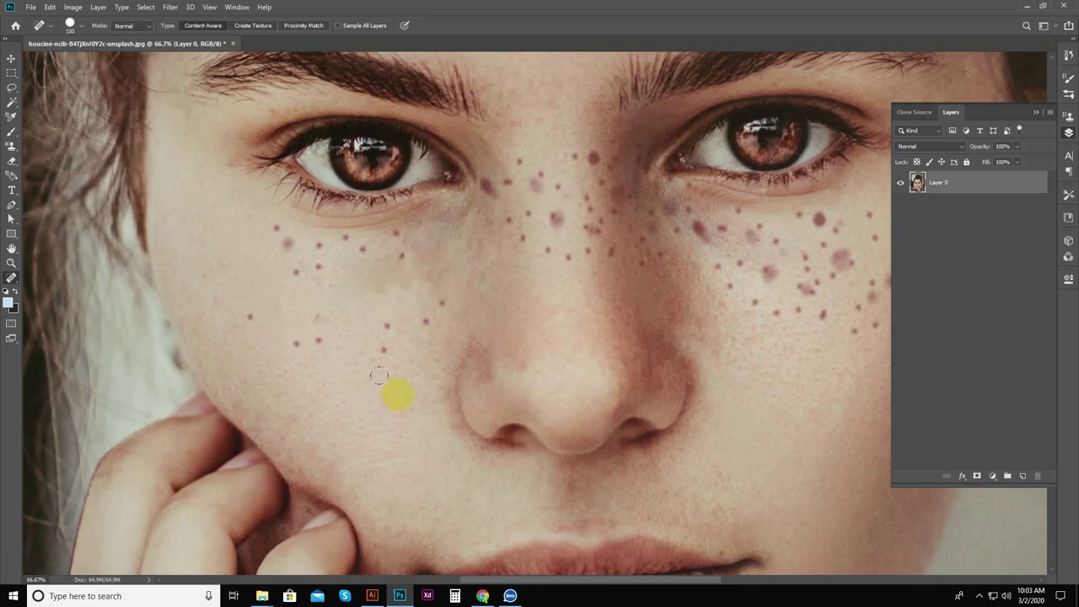
{"action": "left_click", "coordinate": [416, 322]}
{"action": "left_click", "coordinate": [392, 324]}
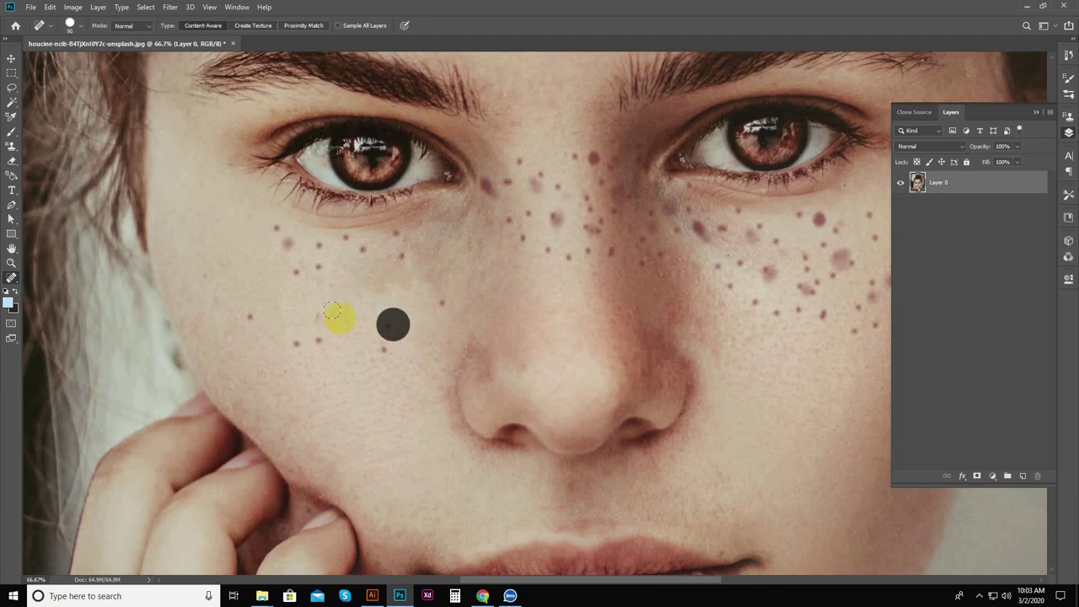
{"action": "left_click", "coordinate": [288, 253]}
{"action": "left_click", "coordinate": [676, 226]}
{"action": "left_click", "coordinate": [554, 218]}
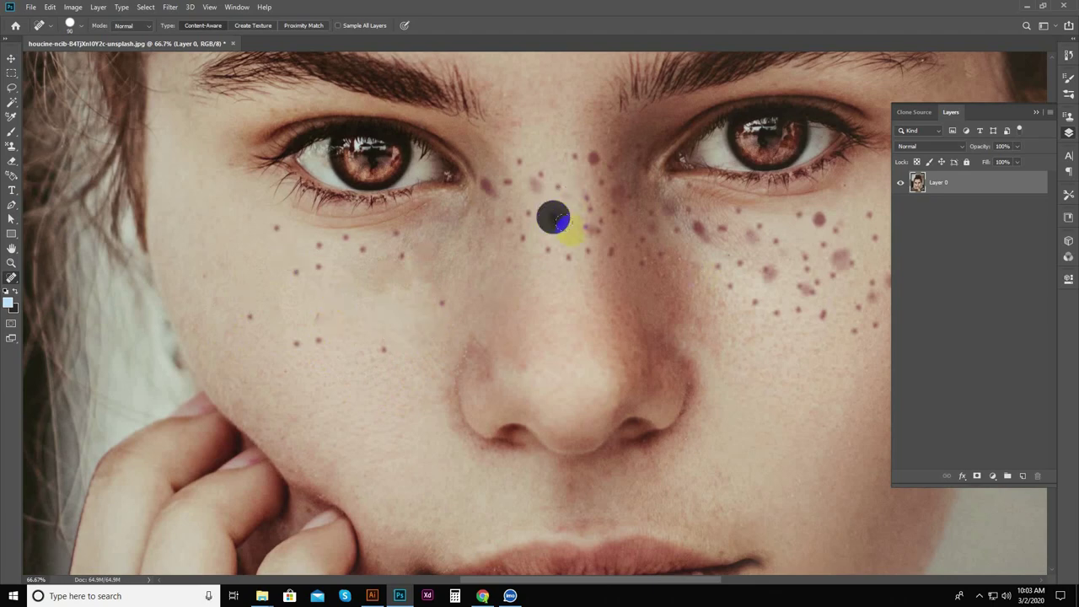
{"action": "left_click", "coordinate": [596, 232]}
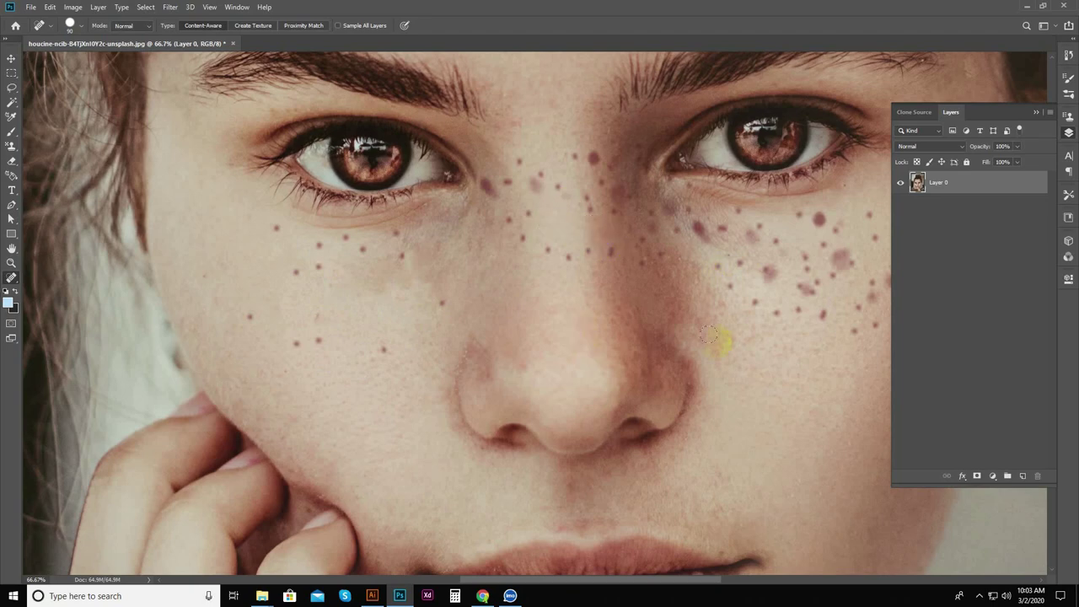
Heal the freckles scattered across the right cheek and under the right eye.
{"action": "left_click_drag", "start_coordinate": [667, 311], "coordinate": [552, 255]}
{"action": "mouse_move", "coordinate": [504, 221]}
{"action": "left_mouse_down"}
{"action": "mouse_move", "coordinate": [685, 267]}
{"action": "mouse_move", "coordinate": [625, 313]}
{"action": "mouse_move", "coordinate": [666, 289]}
{"action": "mouse_move", "coordinate": [646, 264]}
{"action": "left_mouse_up"}
{"action": "left_click", "coordinate": [624, 213]}
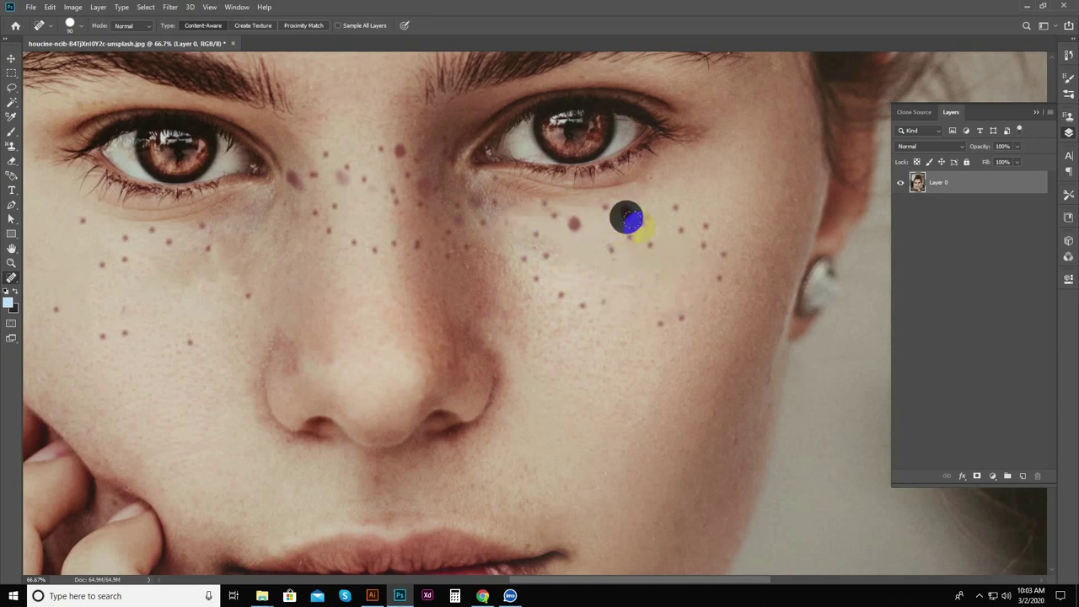
{"action": "left_click", "coordinate": [636, 241]}
{"action": "left_click", "coordinate": [649, 243]}
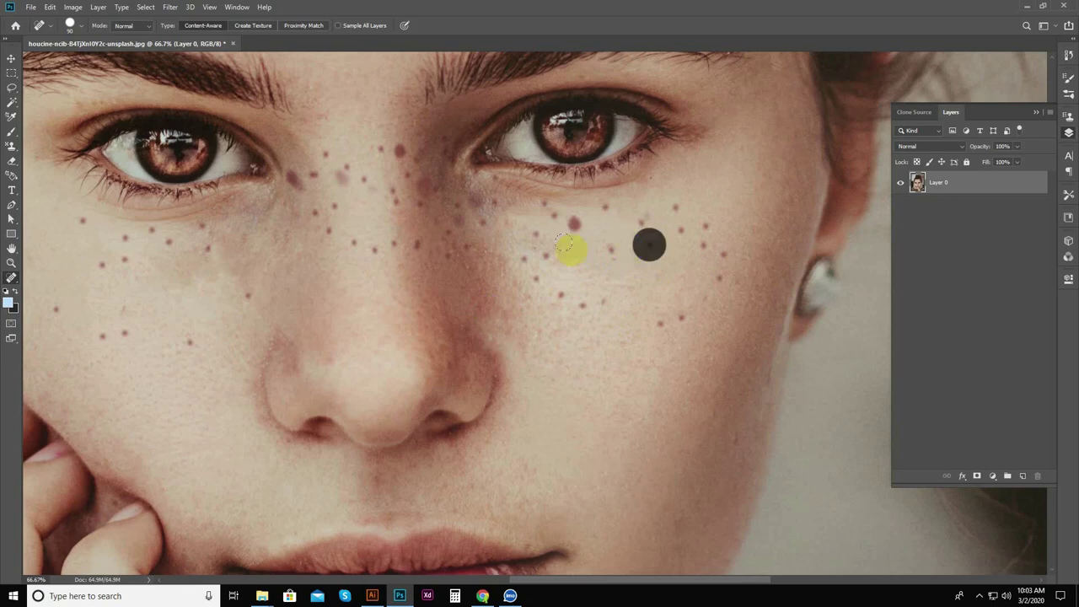
{"action": "left_click", "coordinate": [572, 227]}
{"action": "left_click", "coordinate": [620, 328]}
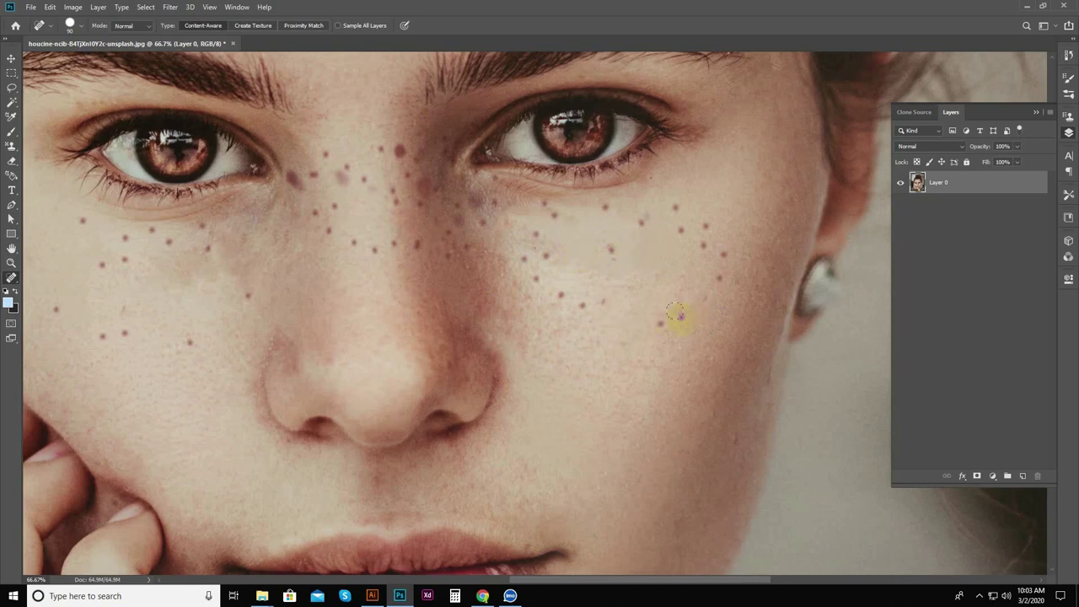
{"action": "left_click", "coordinate": [680, 316]}
{"action": "left_click", "coordinate": [660, 322]}
Heal the freckles along the nose bridge and on the nose.
{"action": "left_click", "coordinate": [343, 179]}
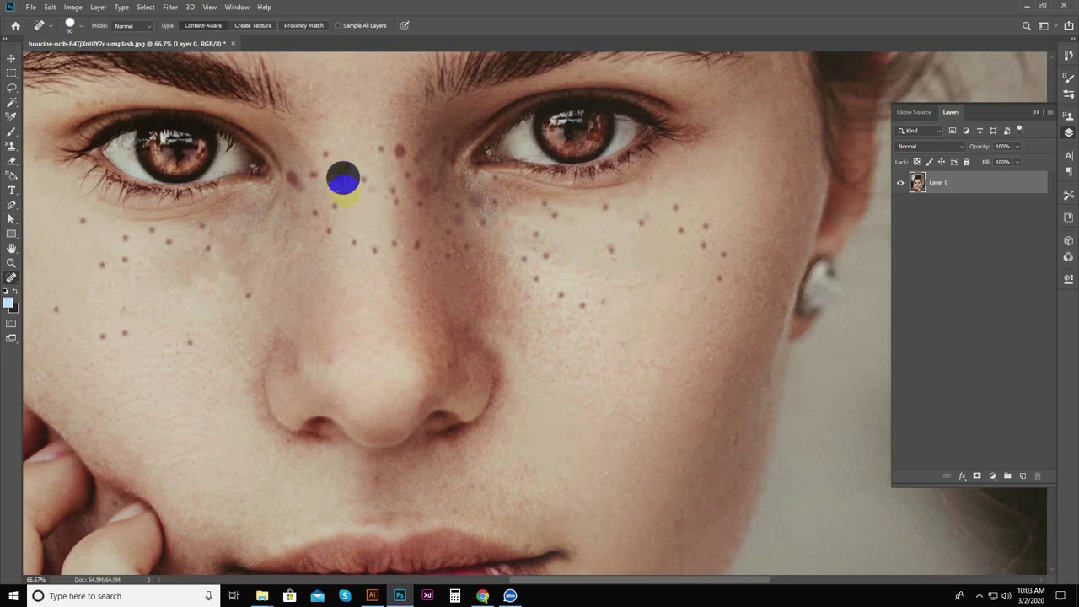
{"action": "left_click", "coordinate": [338, 213]}
{"action": "left_click", "coordinate": [402, 150]}
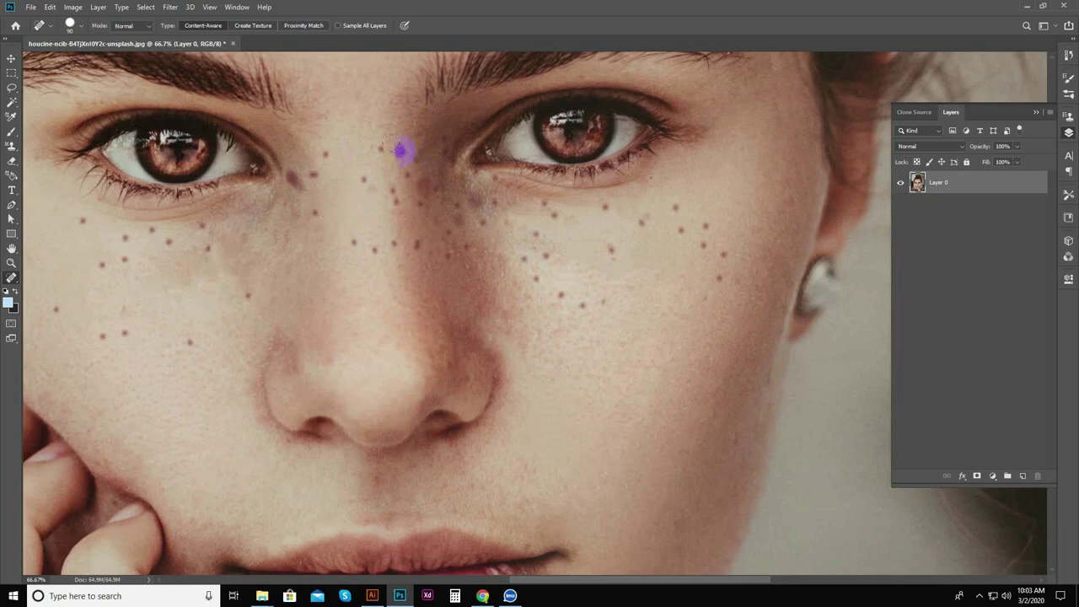
{"action": "left_click", "coordinate": [384, 244]}
{"action": "left_click", "coordinate": [362, 247]}
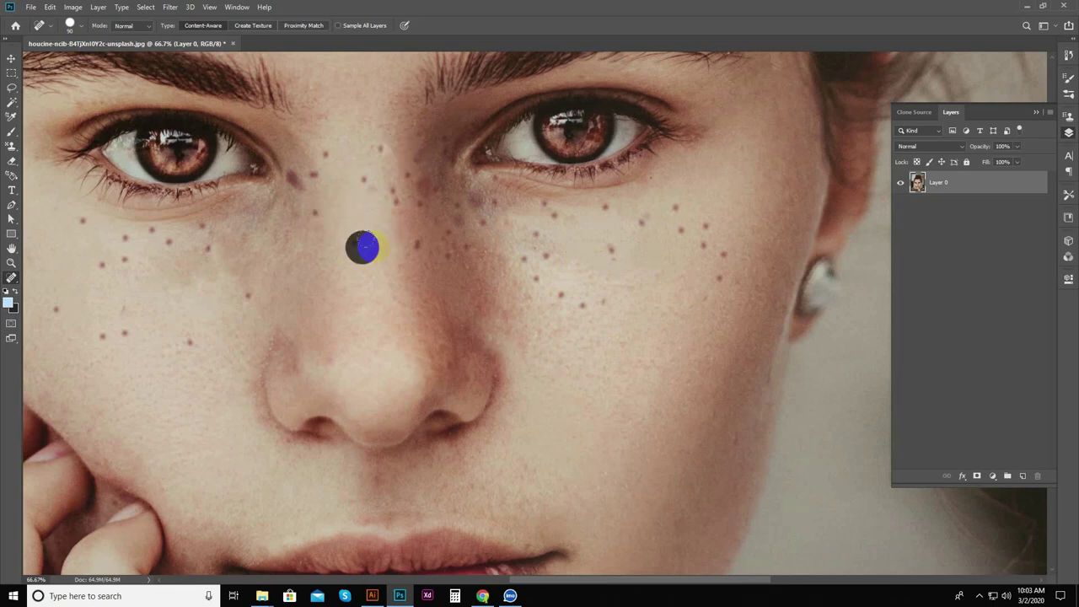
{"action": "left_click", "coordinate": [415, 244]}
Heal more freckles across the inner and outer right cheek.
{"action": "left_click_drag", "start_coordinate": [516, 260], "coordinate": [585, 301]}
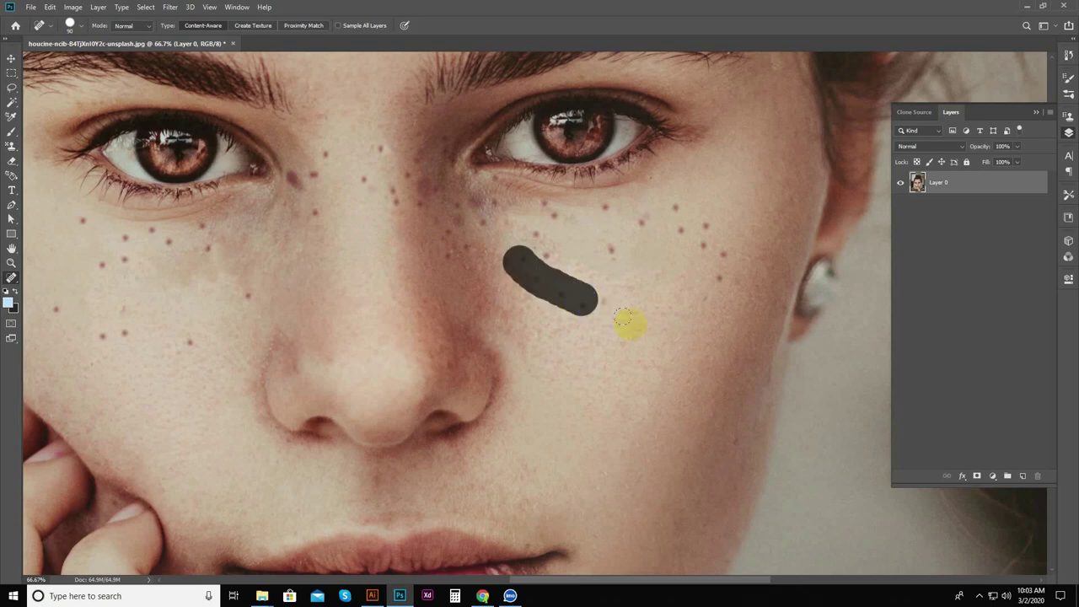
{"action": "left_click", "coordinate": [706, 229]}
{"action": "left_click", "coordinate": [722, 253]}
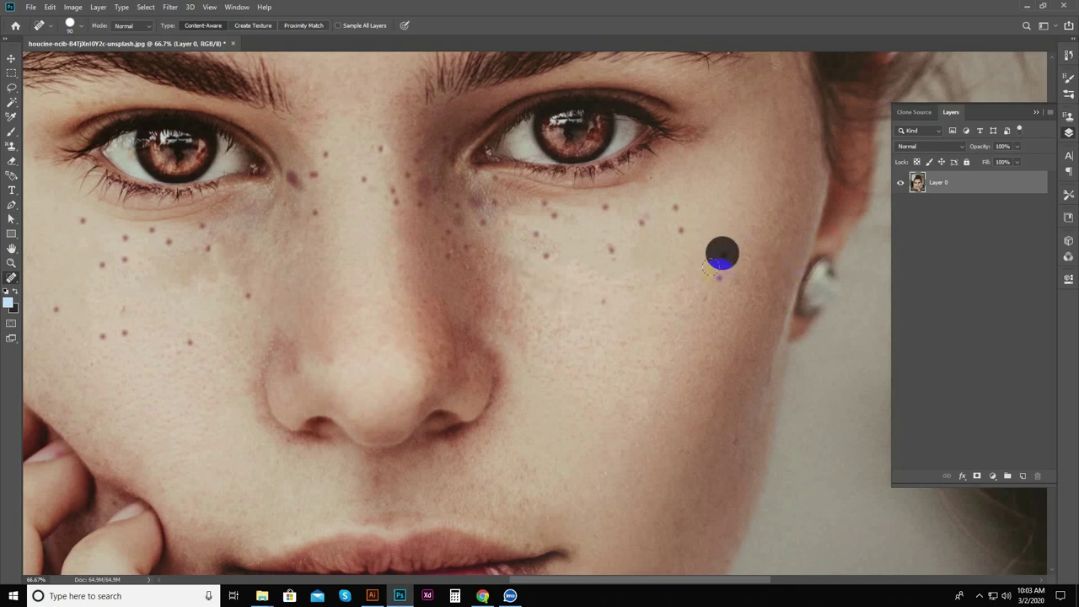
{"action": "left_click", "coordinate": [719, 277]}
{"action": "left_click", "coordinate": [680, 229]}
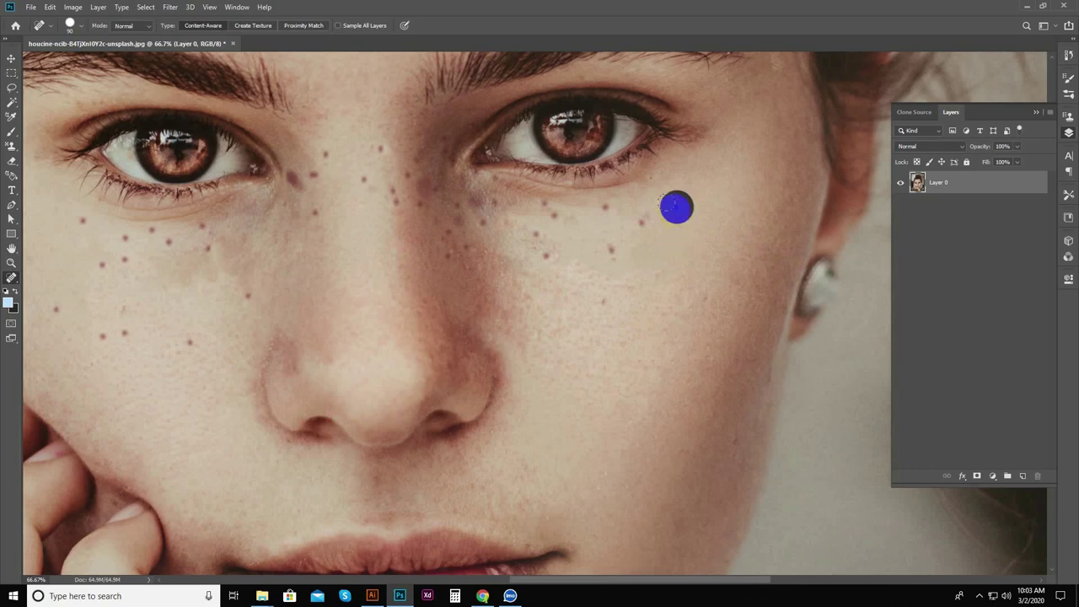
{"action": "left_click", "coordinate": [644, 222]}
{"action": "left_click", "coordinate": [609, 250]}
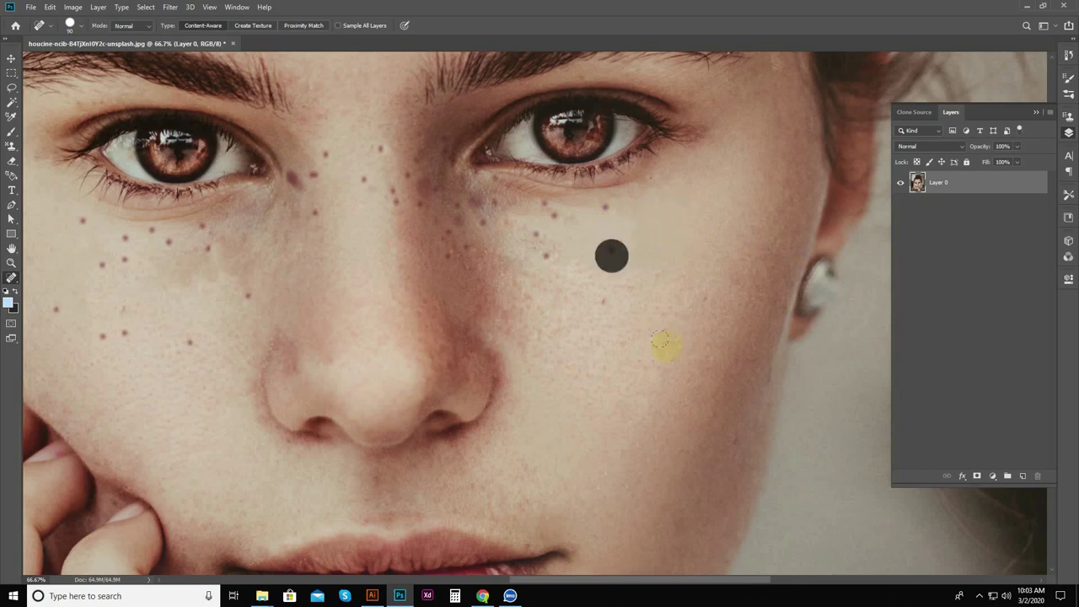
Heal freckles on the left cheek, near the inner eye and on the side of the nose.
{"action": "left_click", "coordinate": [206, 249]}
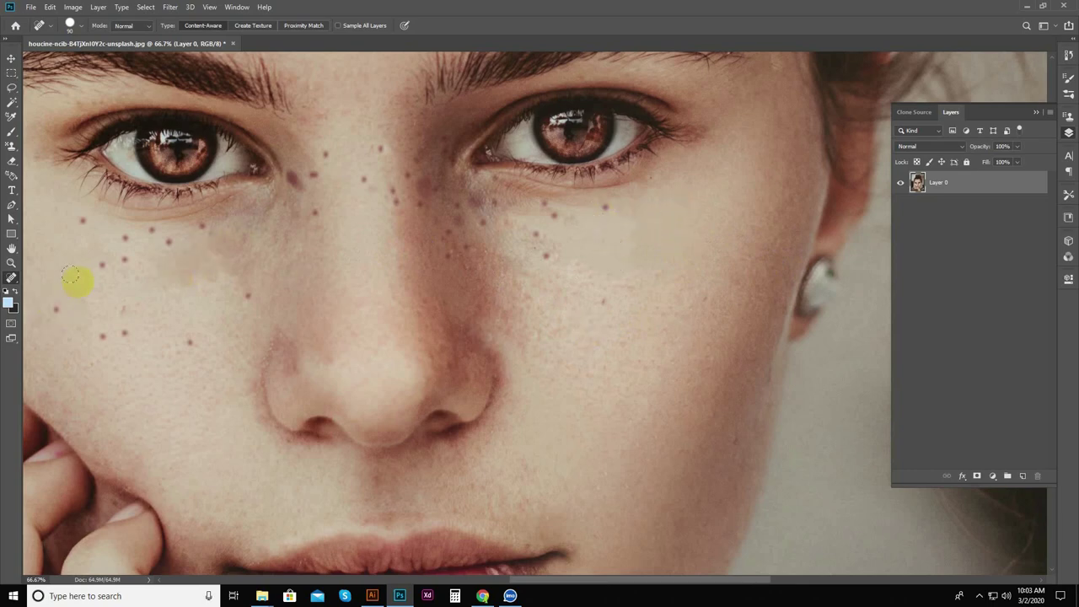
{"action": "left_click", "coordinate": [101, 265]}
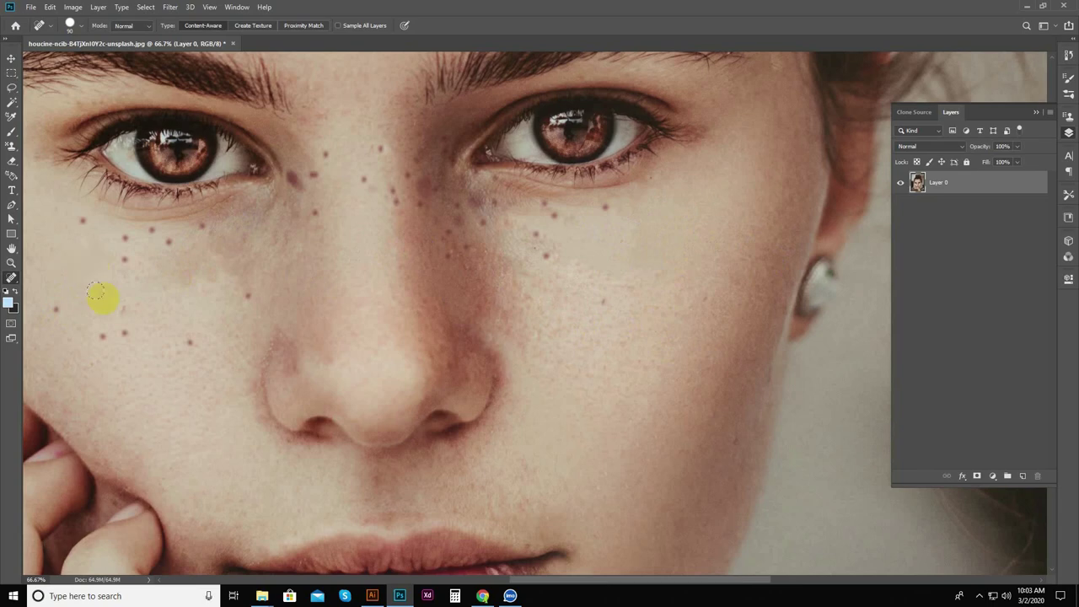
{"action": "left_click", "coordinate": [116, 332]}
{"action": "left_click", "coordinate": [295, 181]}
{"action": "left_click", "coordinate": [315, 176]}
{"action": "left_click", "coordinate": [398, 198]}
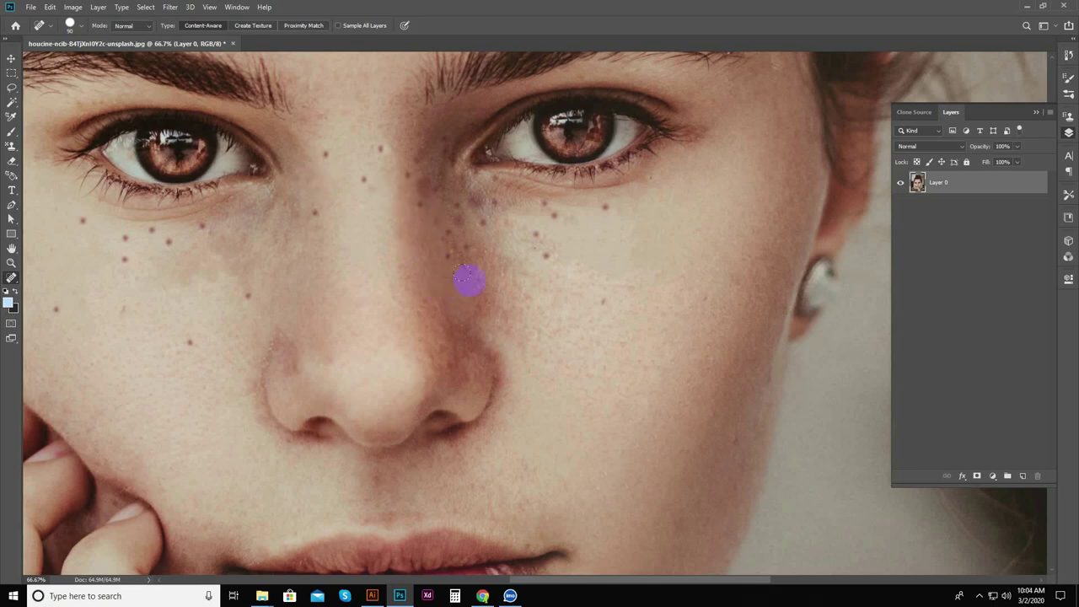
Heal the remaining freckles on the right and left cheeks.
{"action": "left_click", "coordinate": [539, 254]}
{"action": "left_click", "coordinate": [607, 211]}
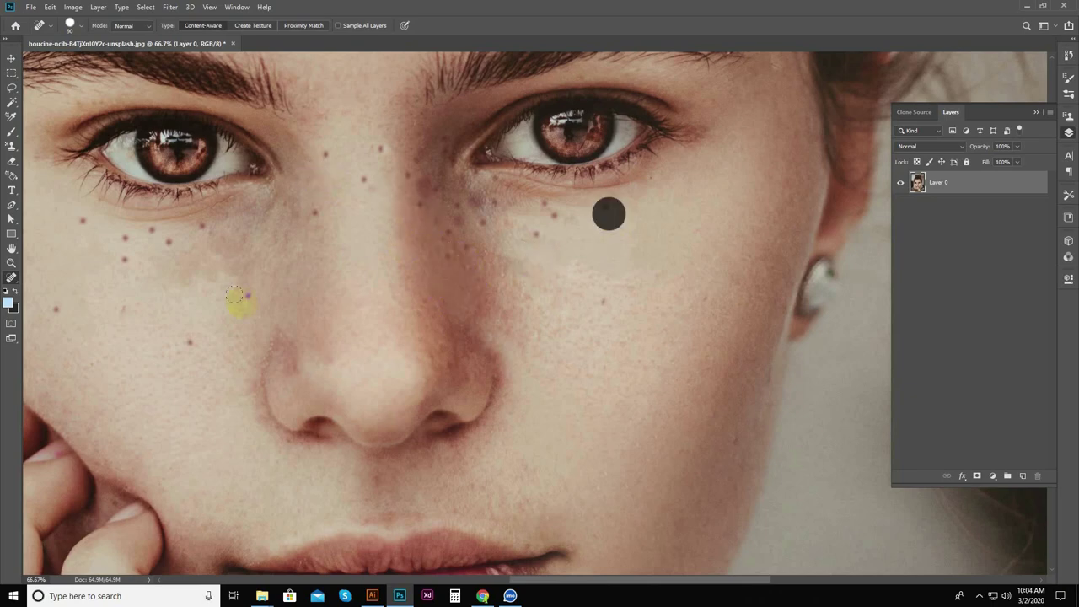
{"action": "left_click", "coordinate": [193, 336]}
{"action": "left_click", "coordinate": [124, 258]}
{"action": "left_click", "coordinate": [168, 246]}
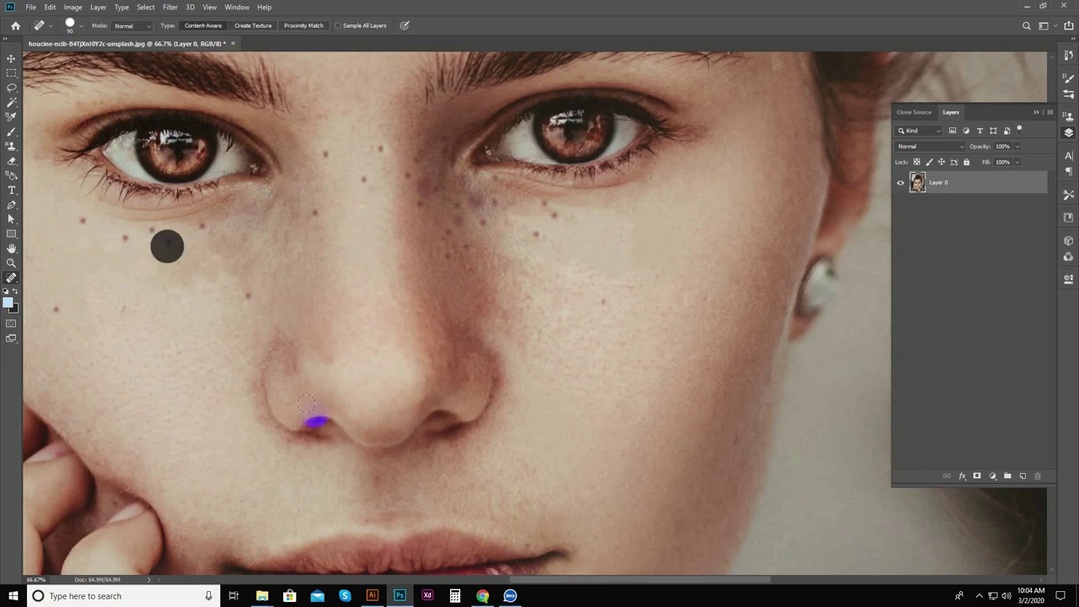
Heal the last freckles under the left eye and beside the nose, then zoom out to 33.3%.
{"action": "scroll", "coordinate": [427, 325], "scroll_direction": "down", "scroll_amount": 2}
{"action": "scroll", "coordinate": [458, 398], "scroll_direction": "up", "scroll_amount": 1}
{"action": "scroll", "coordinate": [522, 374], "scroll_direction": "up", "scroll_amount": 1}
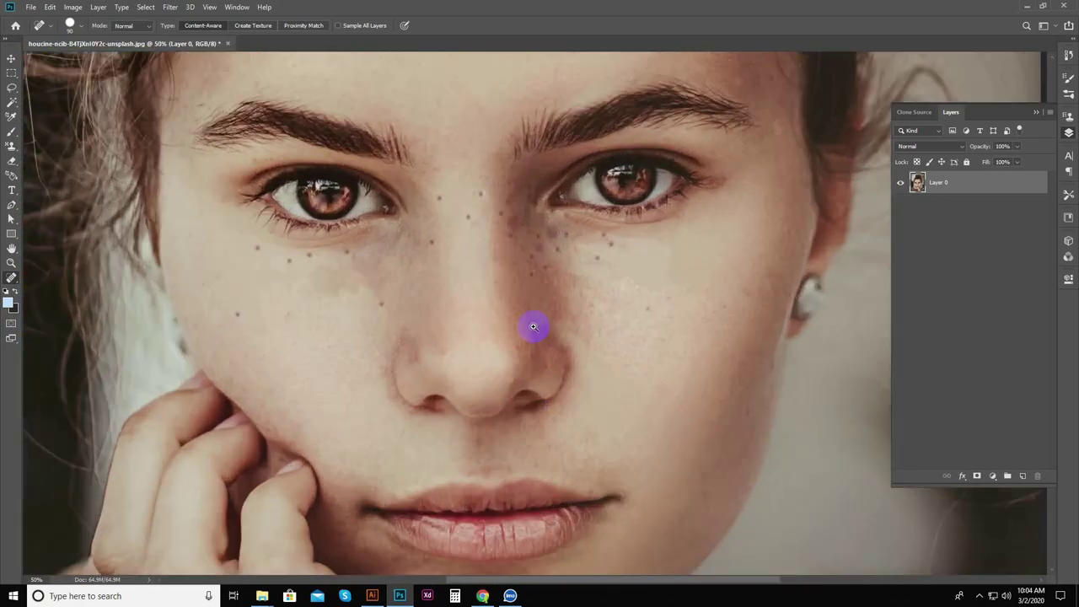
{"action": "scroll", "coordinate": [533, 326], "scroll_direction": "down", "scroll_amount": 1}
{"action": "scroll", "coordinate": [459, 278], "scroll_direction": "up", "scroll_amount": 1}
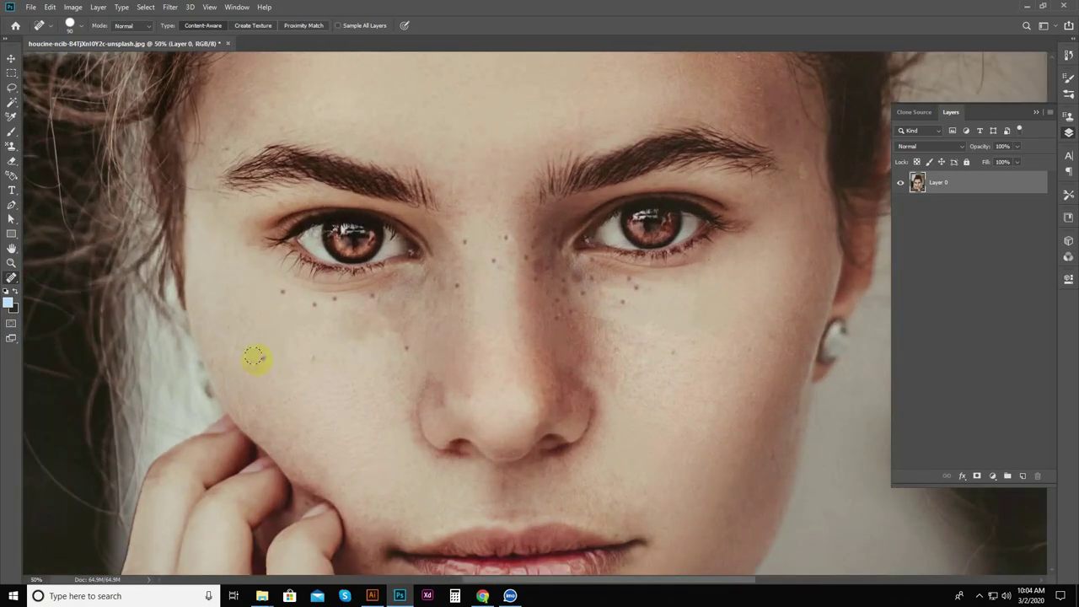
{"action": "left_click", "coordinate": [278, 296]}
{"action": "left_click", "coordinate": [404, 347]}
{"action": "scroll", "coordinate": [515, 331], "scroll_direction": "down", "scroll_amount": 1}
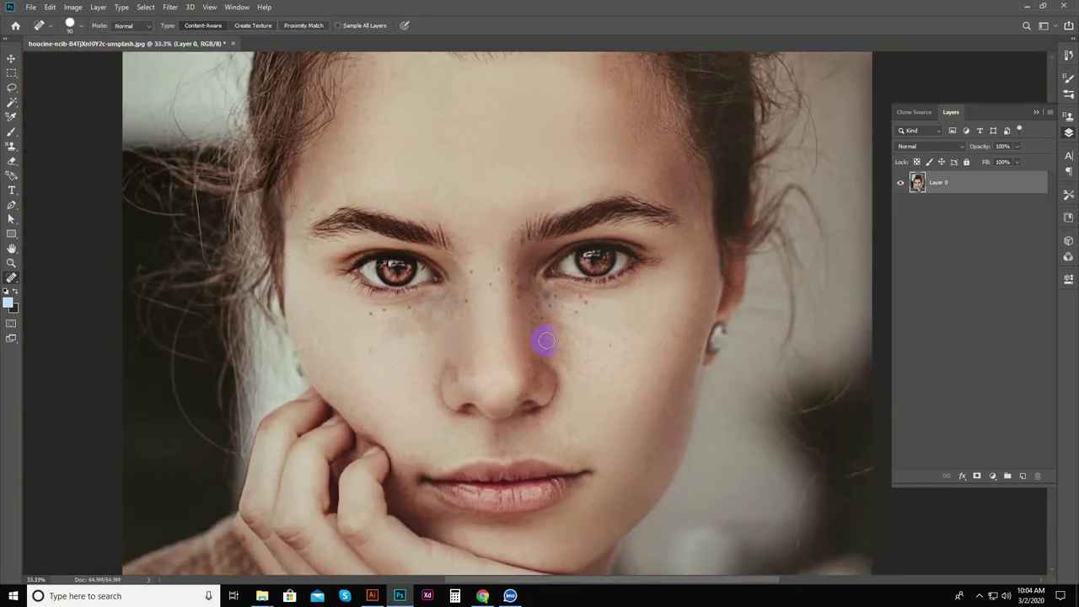
{"action": "scroll", "coordinate": [511, 248], "scroll_direction": "up", "scroll_amount": 1}
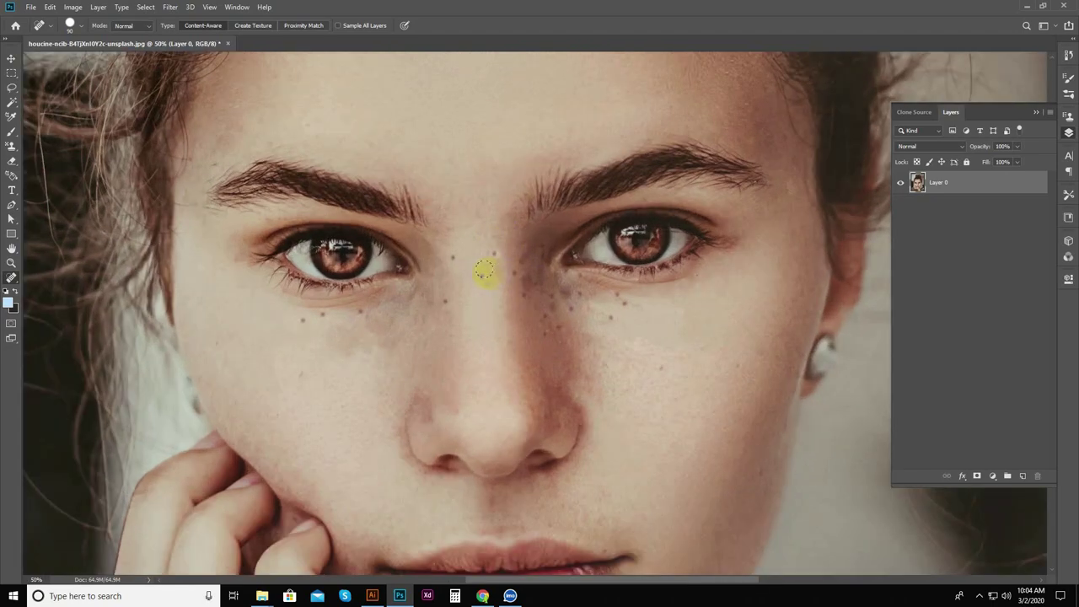
{"action": "scroll", "coordinate": [616, 366], "scroll_direction": "down", "scroll_amount": 1}
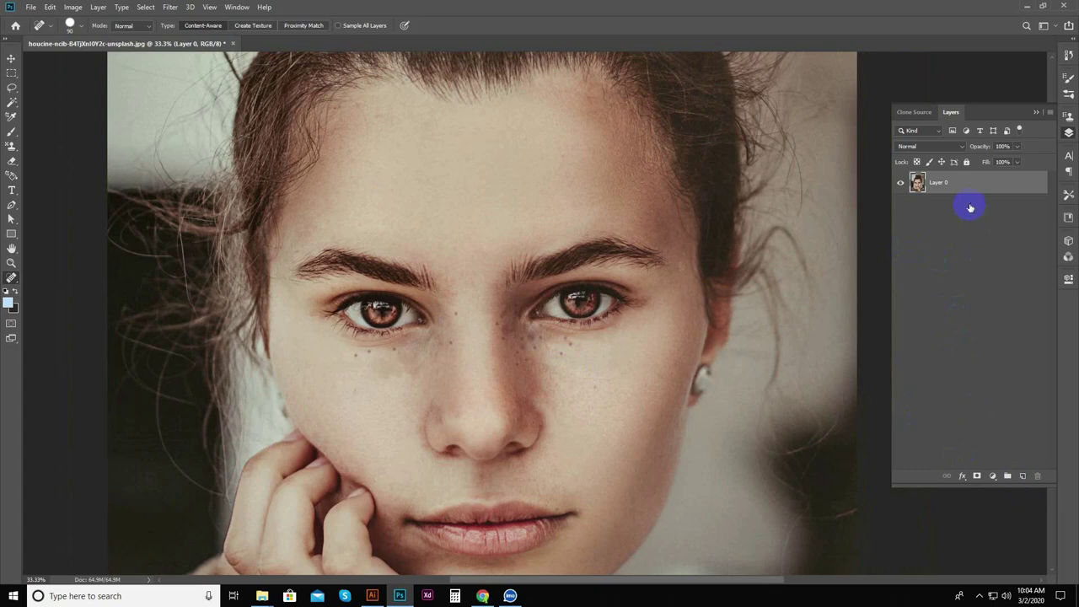
Duplicate the portrait as Layer 0 copy and invert the copy into a negative.
{"action": "key", "text": "ctrl+j"}
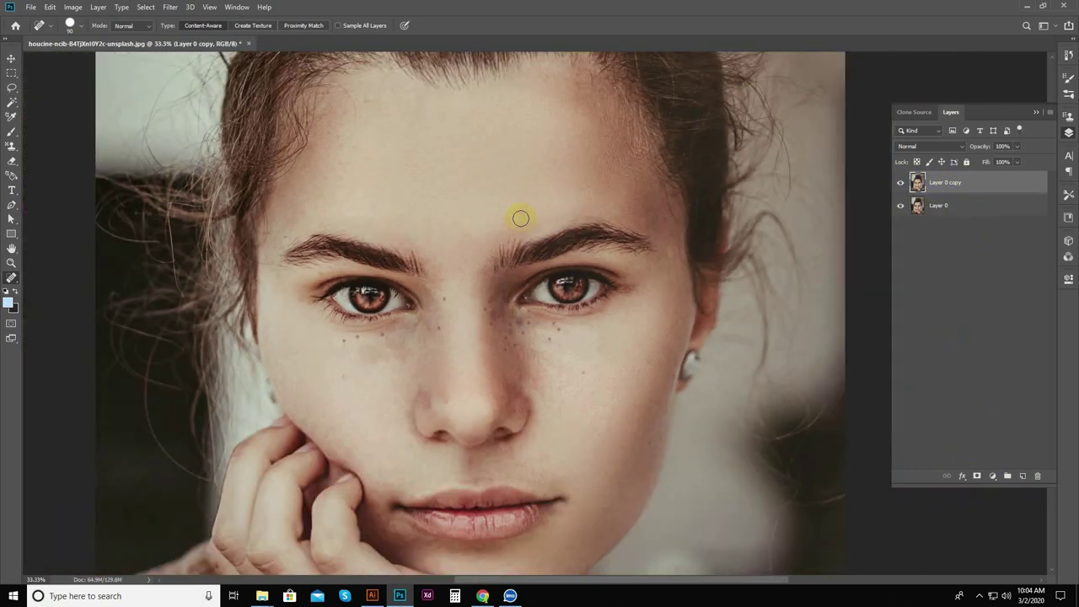
{"action": "left_click_drag", "start_coordinate": [518, 217], "coordinate": [519, 252]}
{"action": "mouse_move", "coordinate": [565, 309]}
{"action": "left_mouse_down"}
{"action": "mouse_move", "coordinate": [555, 300]}
{"action": "mouse_move", "coordinate": [633, 251]}
{"action": "left_mouse_up"}
{"action": "key", "text": "ctrl+i"}
Set the blend mode of Layer 0 copy to Vivid Light.
{"action": "left_click_drag", "start_coordinate": [453, 320], "coordinate": [620, 363]}
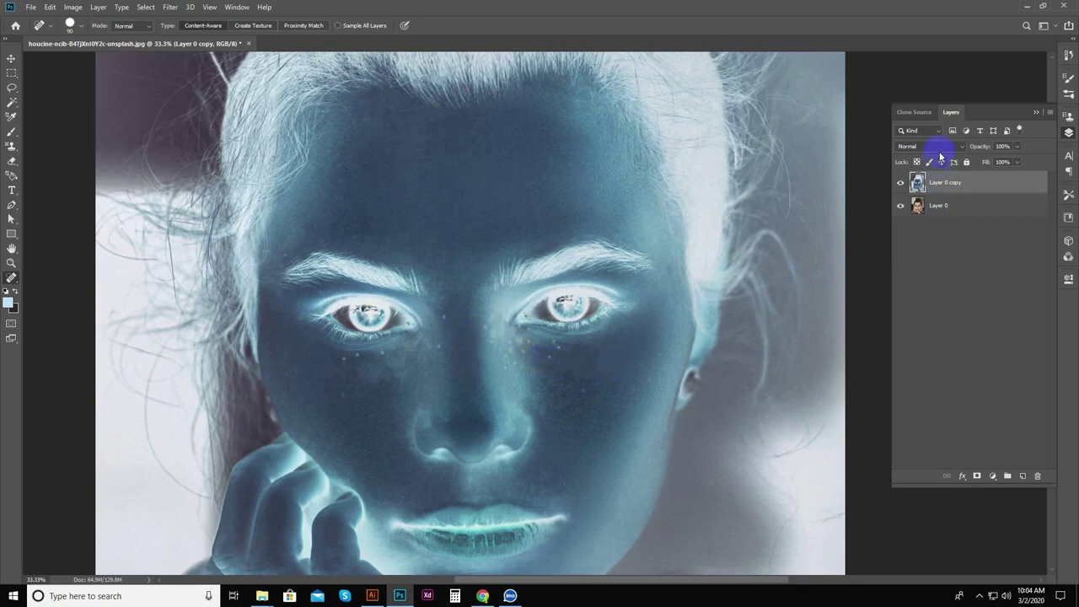
{"action": "left_click", "coordinate": [936, 146]}
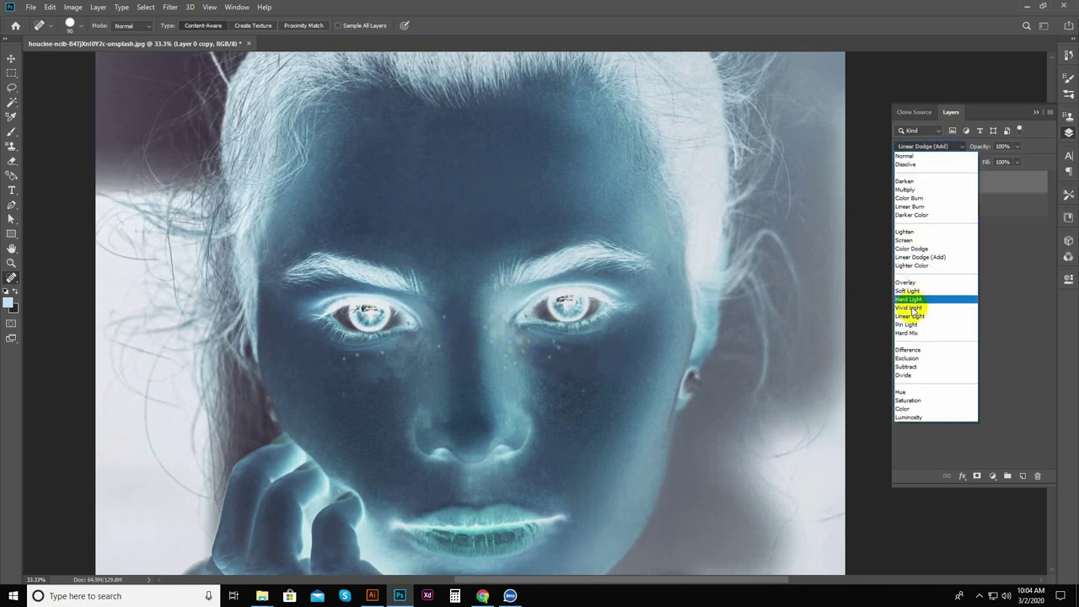
{"action": "left_click", "coordinate": [911, 308]}
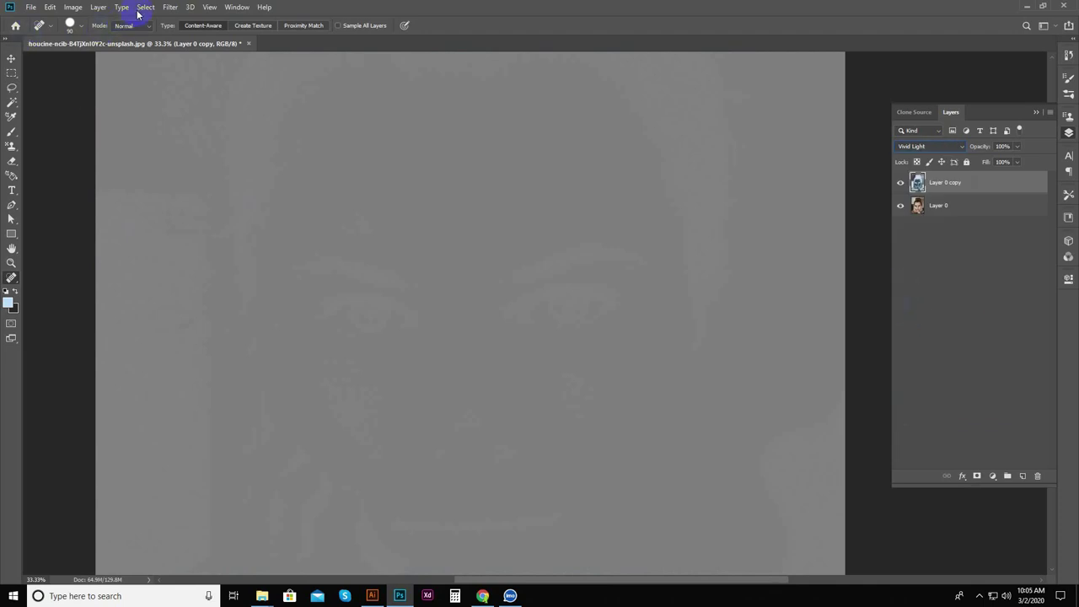
{"action": "left_click", "coordinate": [169, 7]}
{"action": "mouse_move", "coordinate": [179, 231]}
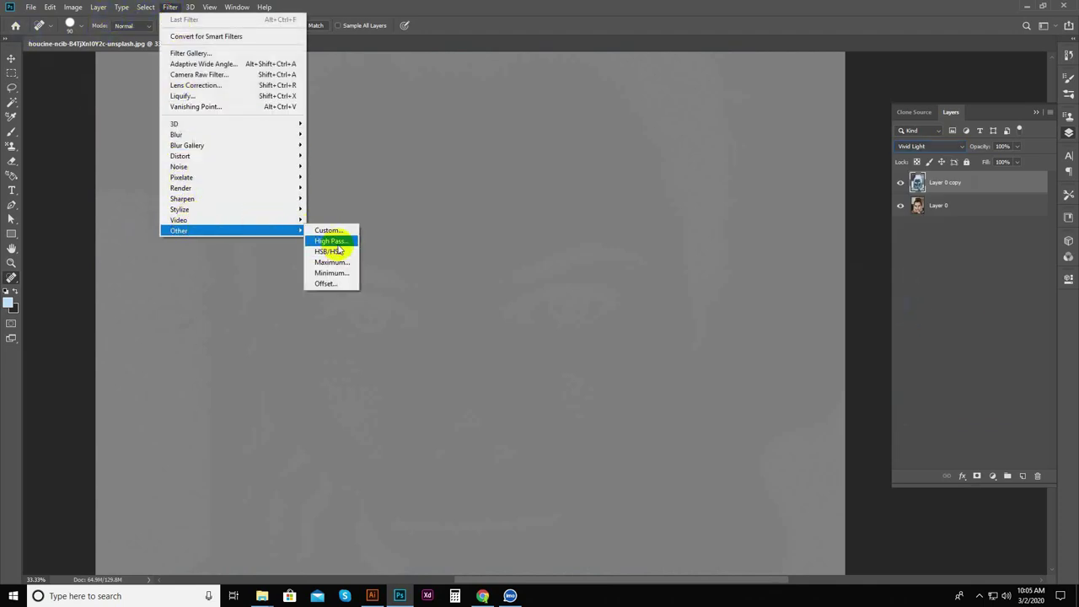
Apply a High Pass filter with a 20-pixel radius to the inverted copy.
{"action": "left_click", "coordinate": [338, 244]}
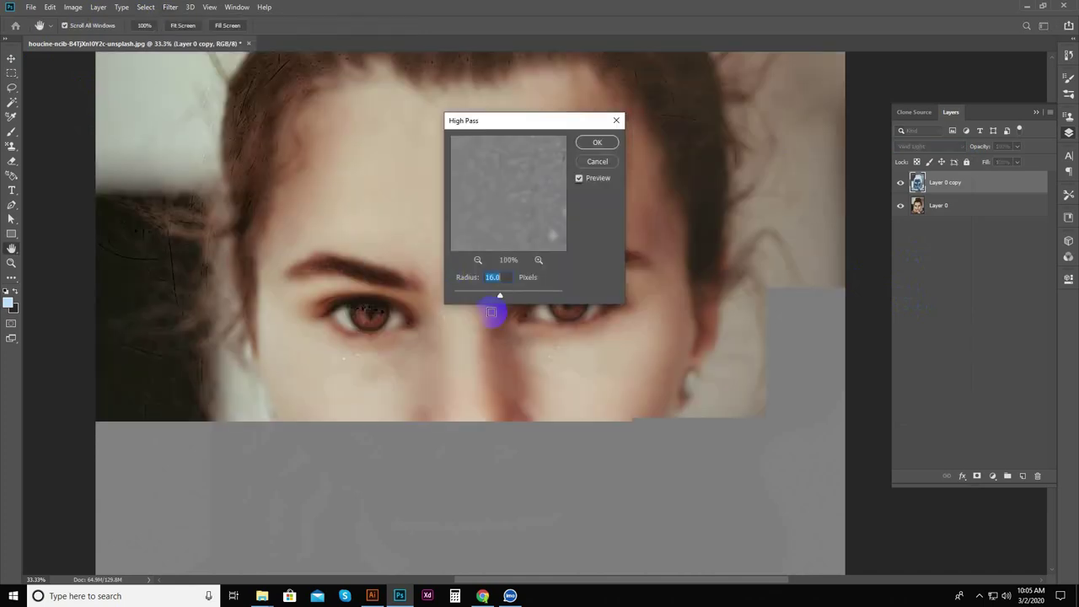
{"action": "mouse_move", "coordinate": [499, 308]}
{"action": "left_mouse_down"}
{"action": "mouse_move", "coordinate": [498, 298]}
{"action": "mouse_move", "coordinate": [511, 298]}
{"action": "mouse_move", "coordinate": [502, 298]}
{"action": "left_mouse_up"}
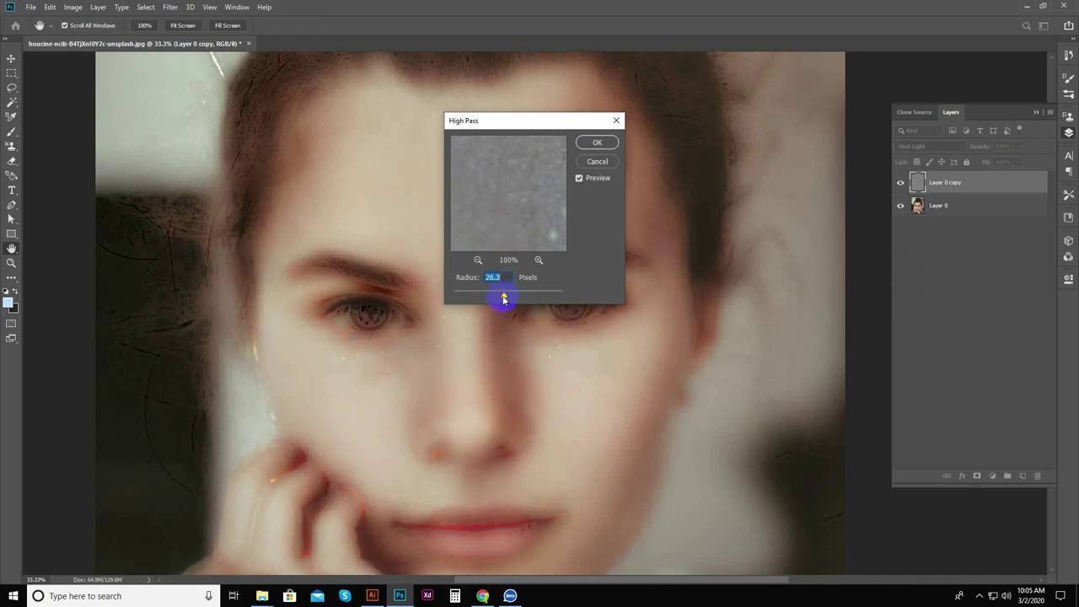
{"action": "left_click", "coordinate": [500, 280]}
{"action": "double_click", "coordinate": [500, 281]}
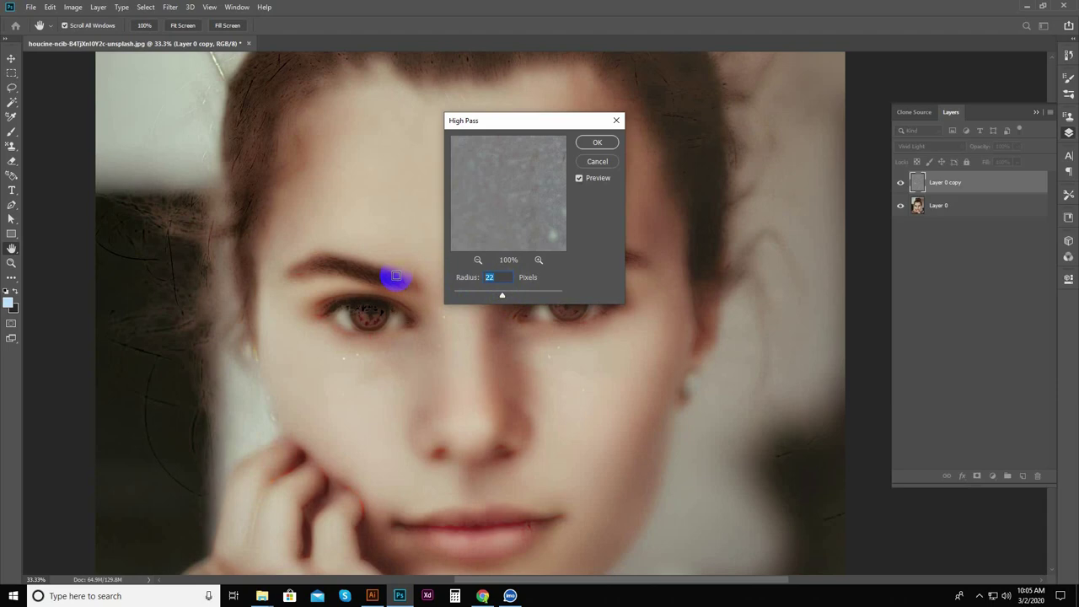
{"action": "type", "text": "20"}
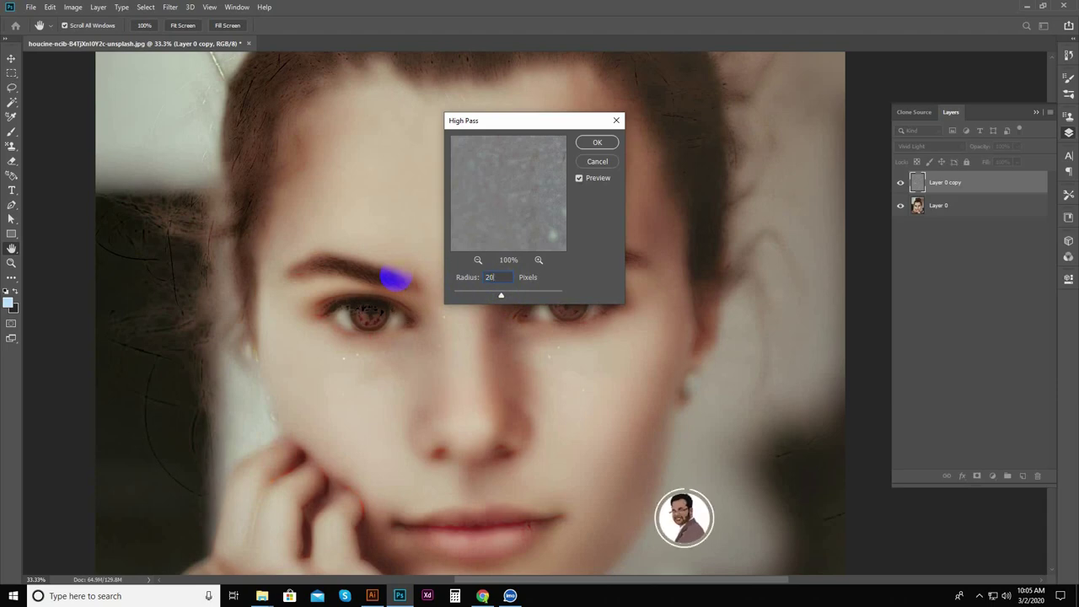
{"action": "left_click", "coordinate": [597, 142]}
Apply a Gaussian Blur of about 4 pixels to the Vivid Light copy layer.
{"action": "key", "text": "j"}
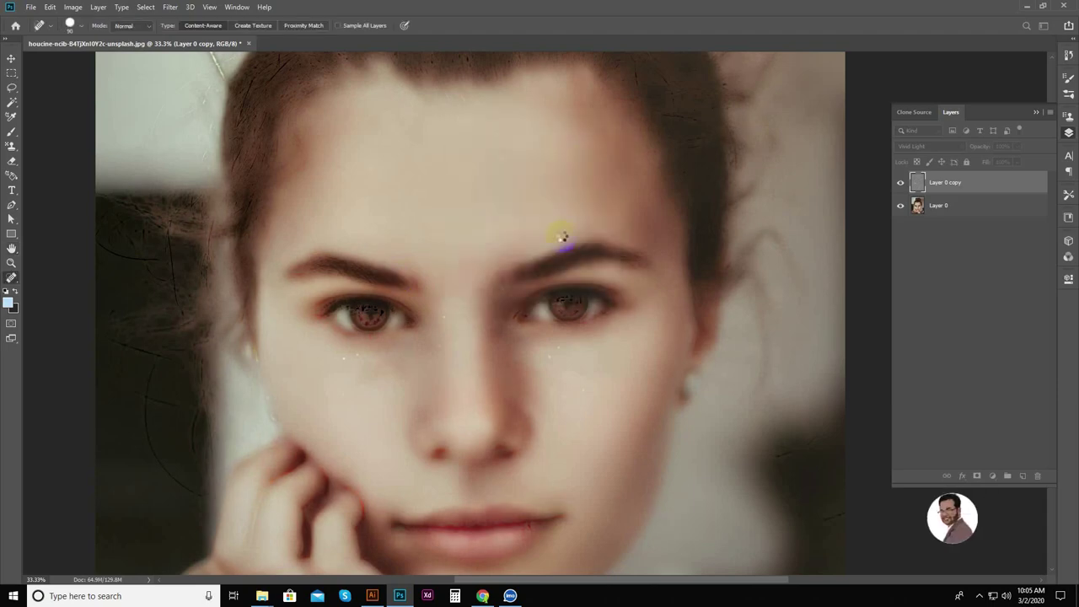
{"action": "left_click_drag", "start_coordinate": [618, 312], "coordinate": [621, 313]}
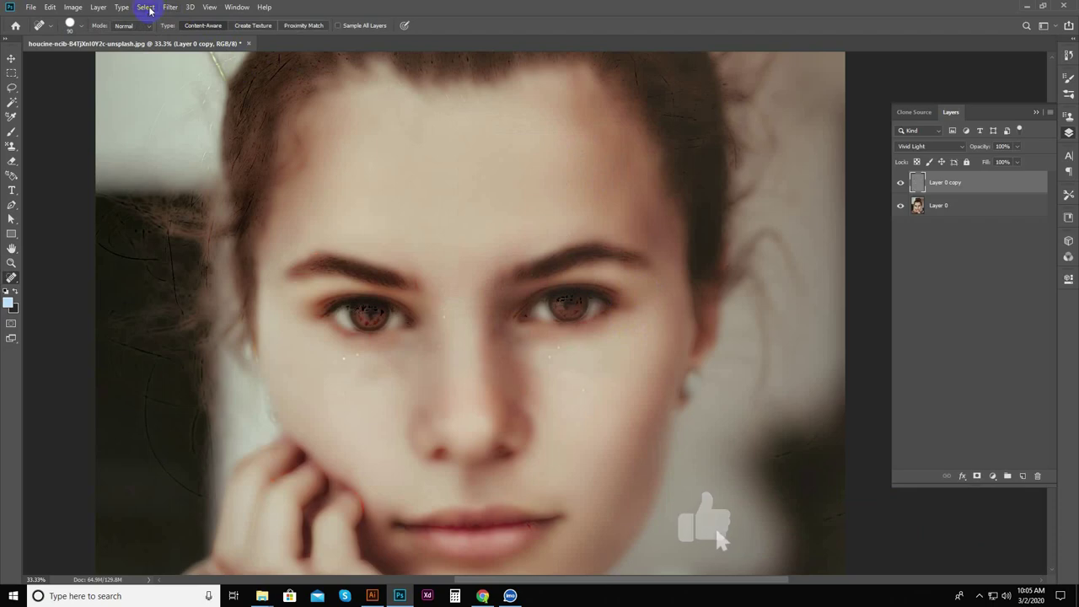
{"action": "left_click", "coordinate": [169, 7]}
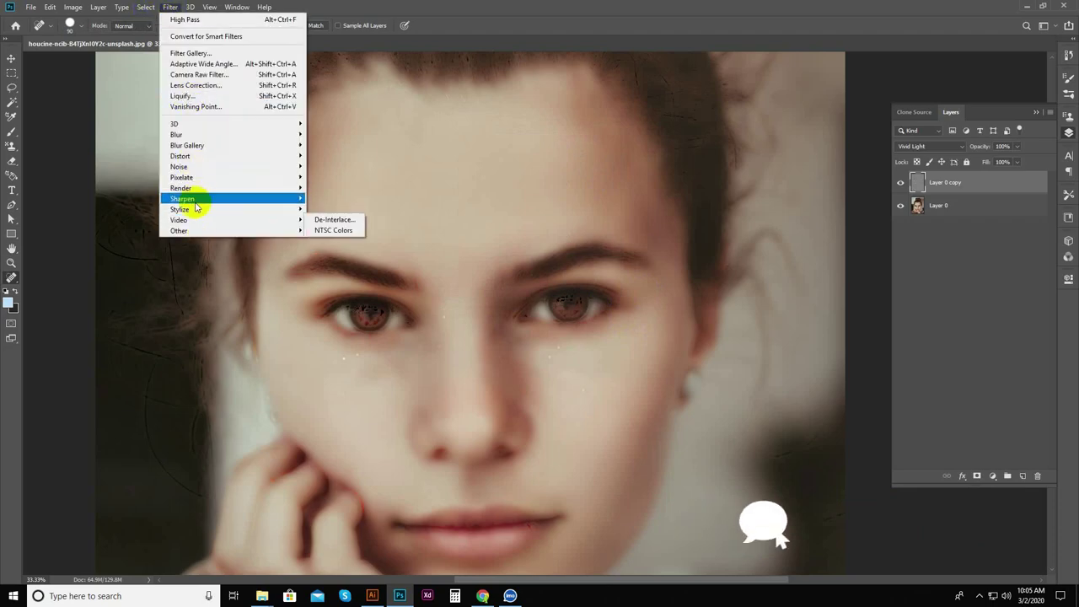
{"action": "mouse_move", "coordinate": [189, 135]}
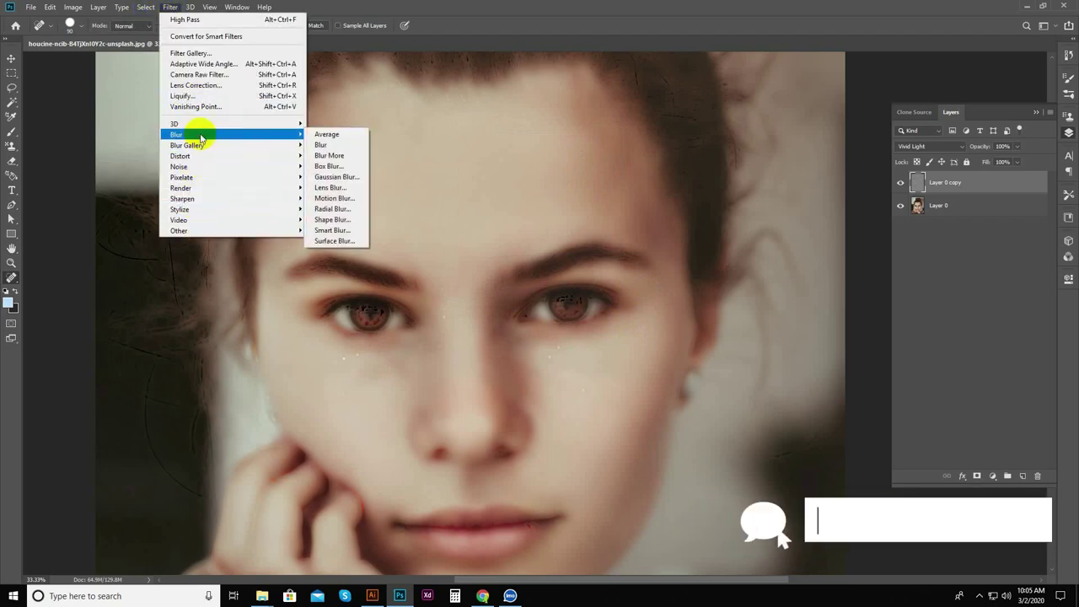
{"action": "left_click", "coordinate": [341, 177]}
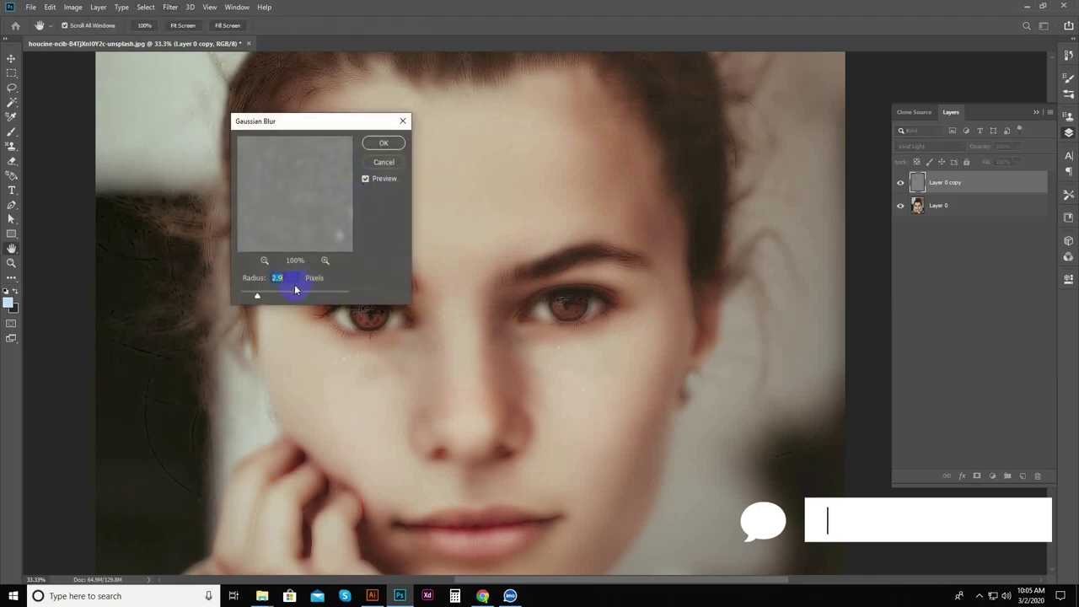
{"action": "mouse_move", "coordinate": [330, 121]}
{"action": "left_mouse_down"}
{"action": "mouse_move", "coordinate": [765, 200]}
{"action": "mouse_move", "coordinate": [775, 153]}
{"action": "left_mouse_up"}
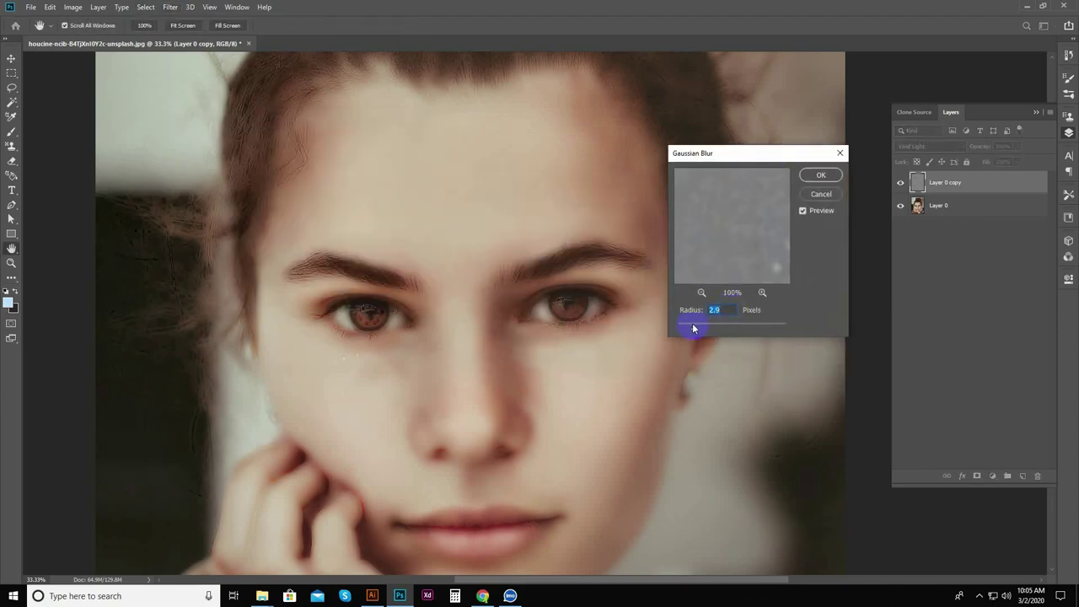
{"action": "mouse_move", "coordinate": [697, 330]}
{"action": "left_mouse_down"}
{"action": "mouse_move", "coordinate": [757, 331]}
{"action": "mouse_move", "coordinate": [690, 327]}
{"action": "left_mouse_up"}
{"action": "left_click", "coordinate": [730, 318]}
{"action": "left_click", "coordinate": [825, 177]}
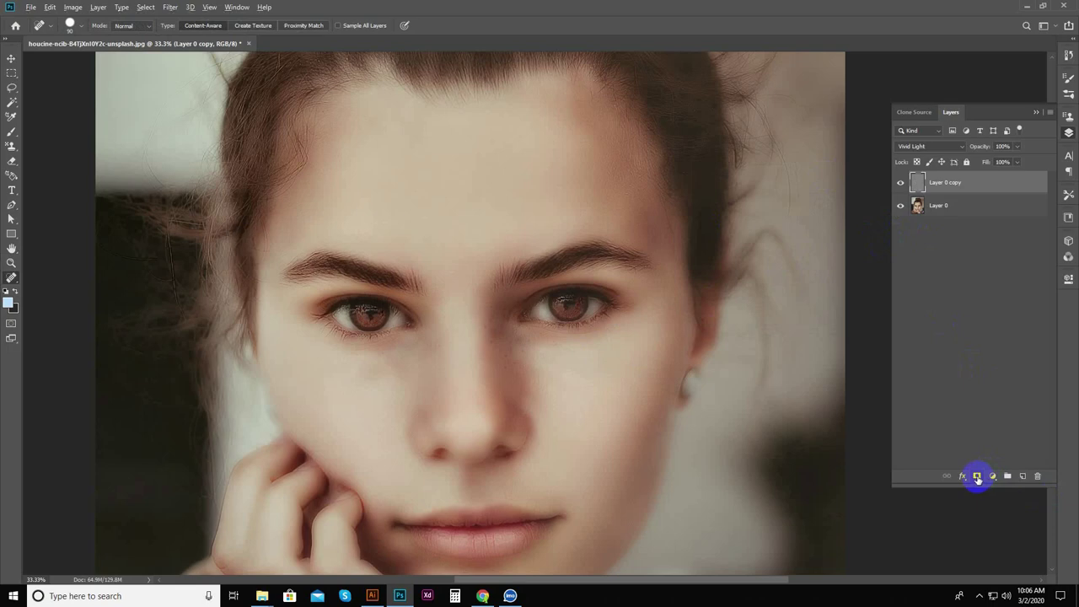
Add a black layer mask to Layer 0 copy and choose an enlarged white Brush.
{"action": "left_click", "coordinate": [977, 477], "text": "alt"}
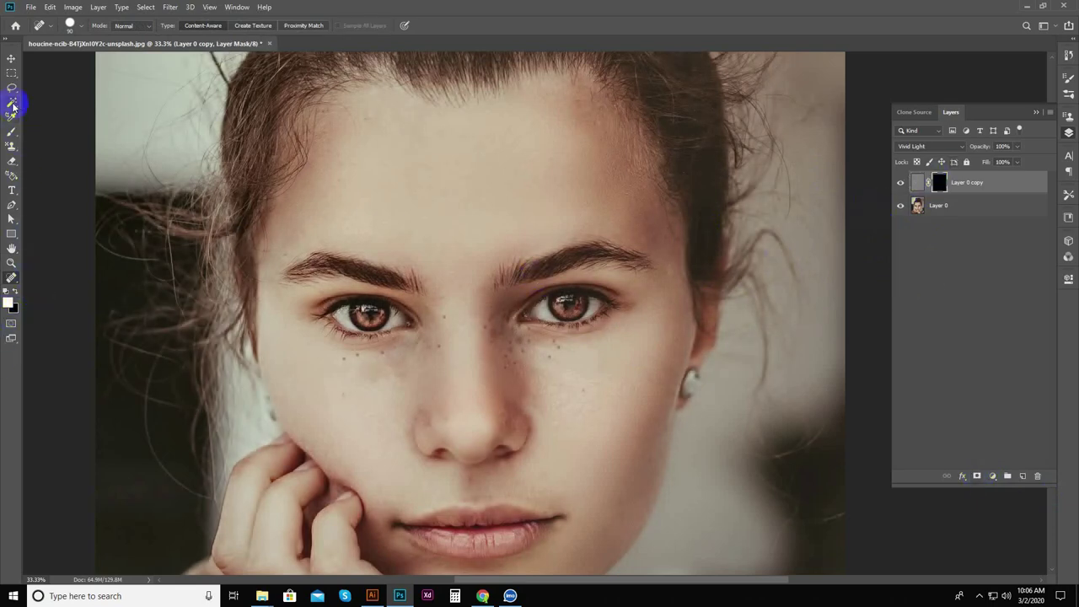
{"action": "left_click", "coordinate": [11, 133]}
{"action": "left_click", "coordinate": [51, 125]}
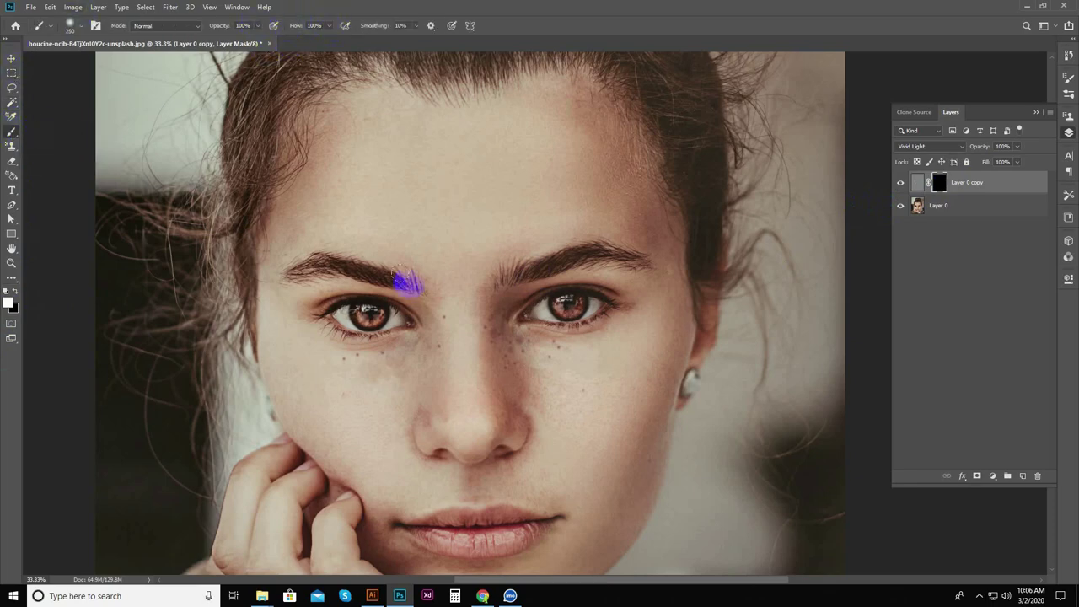
{"action": "key", "text": "]"}
{"action": "left_click", "coordinate": [495, 237]}
Paint white into the mask across the cheeks beside the nose.
{"action": "left_click_drag", "start_coordinate": [530, 354], "coordinate": [594, 365]}
{"action": "left_click_drag", "start_coordinate": [506, 353], "coordinate": [544, 365]}
{"action": "left_click", "coordinate": [544, 385]}
{"action": "left_click_drag", "start_coordinate": [661, 338], "coordinate": [615, 436]}
{"action": "left_click_drag", "start_coordinate": [311, 392], "coordinate": [315, 360]}
{"action": "mouse_move", "coordinate": [394, 346]}
{"action": "left_mouse_down"}
{"action": "mouse_move", "coordinate": [338, 402]}
{"action": "mouse_move", "coordinate": [396, 414]}
{"action": "mouse_move", "coordinate": [417, 455]}
{"action": "mouse_move", "coordinate": [494, 458]}
{"action": "left_mouse_up"}
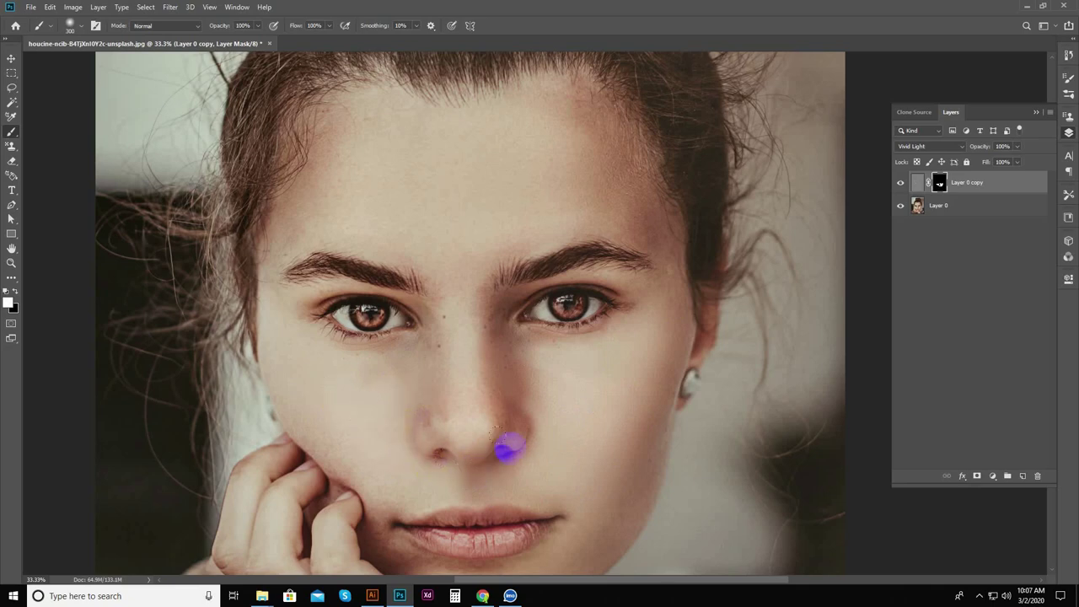
Paint the smoothing along the nose bridge, the lower cheek and under the eye.
{"action": "left_click_drag", "start_coordinate": [503, 403], "coordinate": [474, 368]}
{"action": "mouse_move", "coordinate": [433, 318]}
{"action": "left_mouse_down"}
{"action": "mouse_move", "coordinate": [435, 330]}
{"action": "mouse_move", "coordinate": [308, 352]}
{"action": "left_mouse_up"}
{"action": "left_click_drag", "start_coordinate": [383, 409], "coordinate": [386, 416]}
{"action": "left_click_drag", "start_coordinate": [281, 395], "coordinate": [352, 454]}
{"action": "left_click_drag", "start_coordinate": [297, 415], "coordinate": [396, 485]}
{"action": "mouse_move", "coordinate": [330, 475]}
{"action": "left_mouse_down"}
{"action": "mouse_move", "coordinate": [371, 474]}
{"action": "mouse_move", "coordinate": [372, 532]}
{"action": "mouse_move", "coordinate": [514, 567]}
{"action": "left_mouse_up"}
{"action": "mouse_move", "coordinate": [510, 340]}
{"action": "left_mouse_down"}
{"action": "mouse_move", "coordinate": [497, 314]}
{"action": "mouse_move", "coordinate": [501, 358]}
{"action": "mouse_move", "coordinate": [566, 354]}
{"action": "left_mouse_up"}
Paint the smoothing under the eye, beside the nose and up the nose bridge.
{"action": "left_click", "coordinate": [611, 320]}
{"action": "left_click_drag", "start_coordinate": [625, 322], "coordinate": [518, 361]}
{"action": "mouse_move", "coordinate": [597, 477]}
{"action": "left_mouse_down"}
{"action": "mouse_move", "coordinate": [511, 391]}
{"action": "mouse_move", "coordinate": [506, 338]}
{"action": "mouse_move", "coordinate": [514, 378]}
{"action": "mouse_move", "coordinate": [540, 263]}
{"action": "left_mouse_up"}
{"action": "left_click", "coordinate": [495, 344]}
{"action": "left_click_drag", "start_coordinate": [512, 363], "coordinate": [558, 375]}
{"action": "left_click", "coordinate": [485, 345]}
{"action": "mouse_move", "coordinate": [504, 345]}
{"action": "left_mouse_down"}
{"action": "mouse_move", "coordinate": [494, 312]}
{"action": "mouse_move", "coordinate": [498, 356]}
{"action": "left_mouse_up"}
Paint the smoothing over the forehead, between the brows and around the right eye.
{"action": "left_click_drag", "start_coordinate": [621, 190], "coordinate": [600, 221]}
{"action": "left_click_drag", "start_coordinate": [454, 294], "coordinate": [433, 305]}
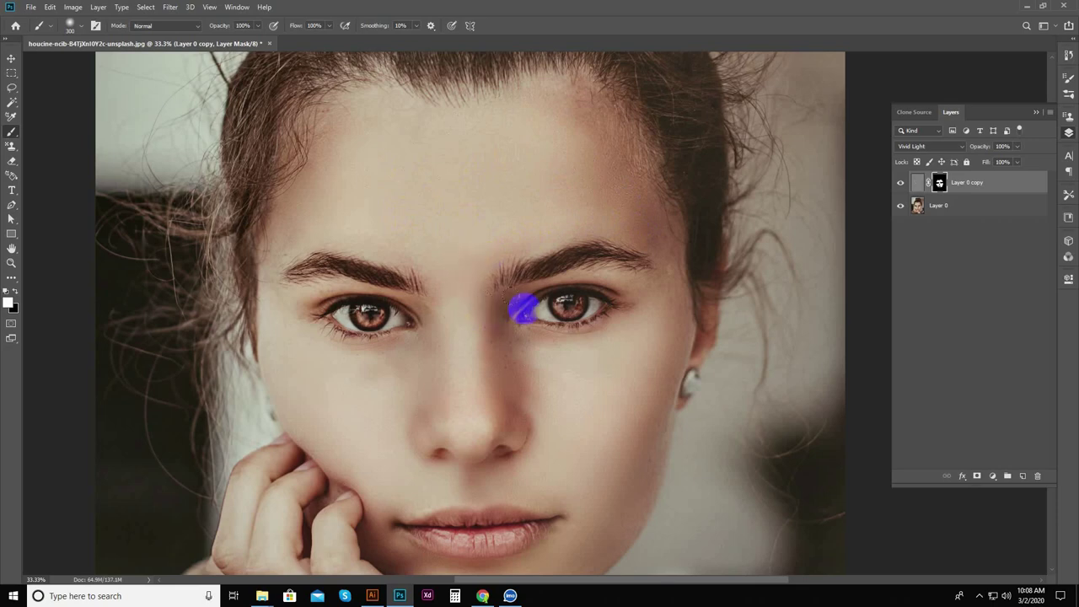
{"action": "left_click_drag", "start_coordinate": [527, 305], "coordinate": [503, 306]}
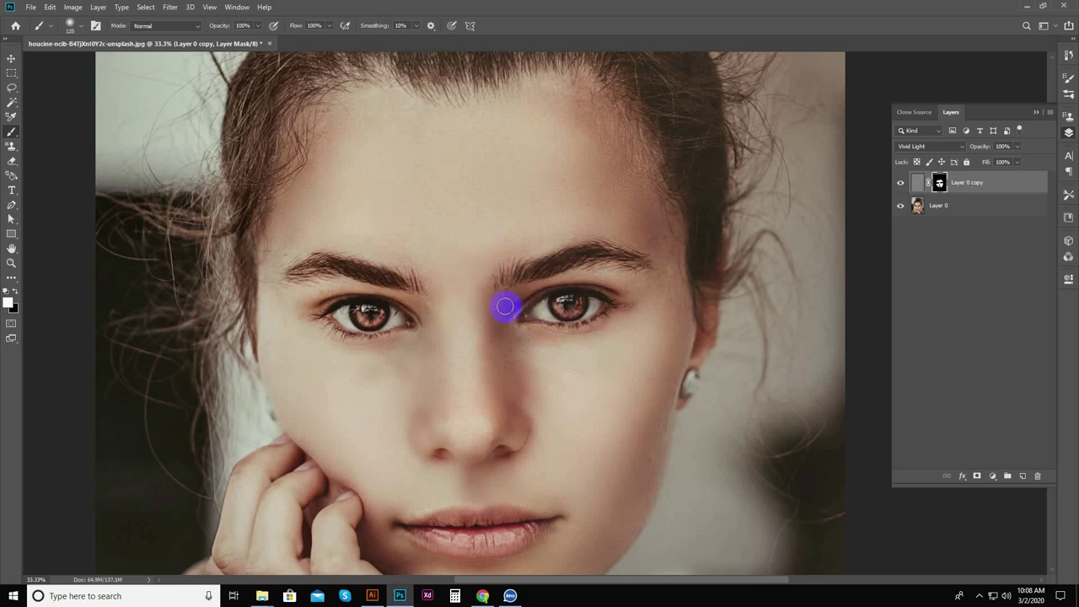
{"action": "mouse_move", "coordinate": [504, 306]}
{"action": "left_mouse_down"}
{"action": "mouse_move", "coordinate": [563, 280]}
{"action": "mouse_move", "coordinate": [621, 283]}
{"action": "left_mouse_up"}
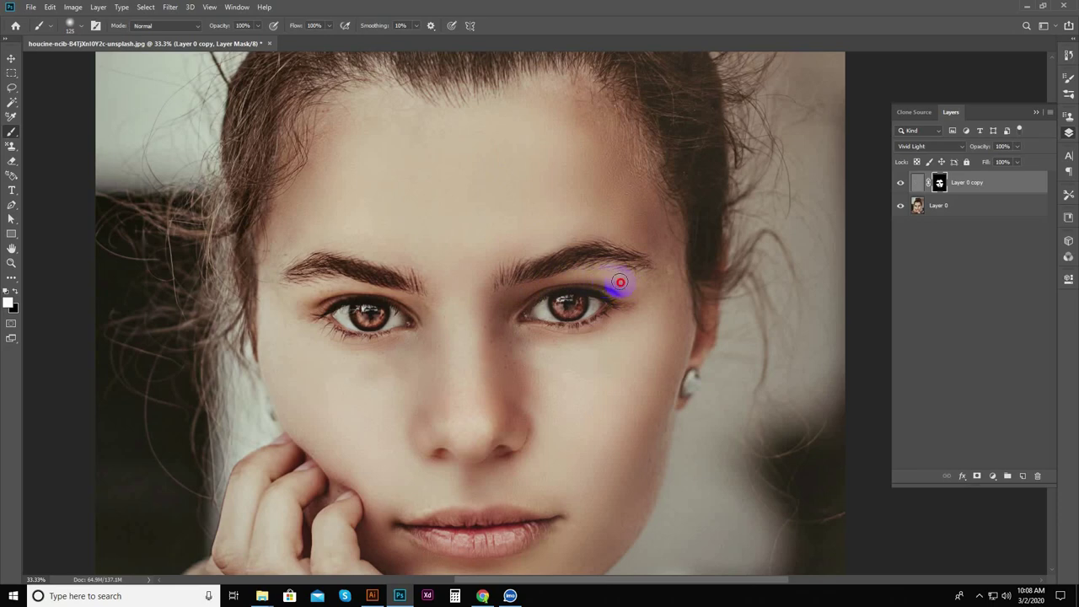
{"action": "left_click_drag", "start_coordinate": [621, 283], "coordinate": [646, 284]}
{"action": "mouse_move", "coordinate": [440, 305]}
{"action": "left_mouse_down"}
{"action": "mouse_move", "coordinate": [429, 326]}
{"action": "mouse_move", "coordinate": [378, 301]}
{"action": "mouse_move", "coordinate": [414, 302]}
{"action": "mouse_move", "coordinate": [374, 284]}
{"action": "mouse_move", "coordinate": [323, 287]}
{"action": "mouse_move", "coordinate": [294, 299]}
{"action": "mouse_move", "coordinate": [320, 301]}
{"action": "mouse_move", "coordinate": [299, 318]}
{"action": "mouse_move", "coordinate": [303, 290]}
{"action": "mouse_move", "coordinate": [279, 323]}
{"action": "left_mouse_up"}
Paint the smoothing under the inner eye, beside the nostril and across the lower cheek toward the lips.
{"action": "mouse_move", "coordinate": [395, 345]}
{"action": "left_mouse_down"}
{"action": "mouse_move", "coordinate": [413, 338]}
{"action": "mouse_move", "coordinate": [438, 354]}
{"action": "left_mouse_up"}
{"action": "left_click_drag", "start_coordinate": [410, 457], "coordinate": [537, 432]}
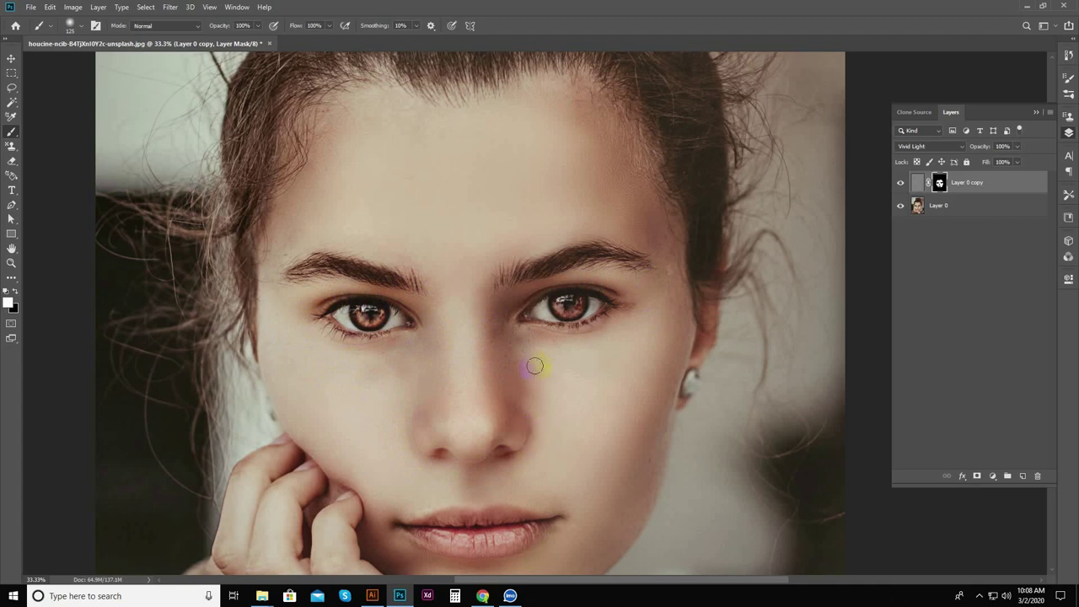
{"action": "left_click_drag", "start_coordinate": [535, 366], "coordinate": [530, 441]}
{"action": "mouse_move", "coordinate": [643, 443]}
{"action": "left_mouse_down"}
{"action": "mouse_move", "coordinate": [513, 506]}
{"action": "mouse_move", "coordinate": [631, 517]}
{"action": "mouse_move", "coordinate": [626, 482]}
{"action": "mouse_move", "coordinate": [510, 565]}
{"action": "mouse_move", "coordinate": [465, 568]}
{"action": "mouse_move", "coordinate": [378, 540]}
{"action": "mouse_move", "coordinate": [399, 507]}
{"action": "mouse_move", "coordinate": [431, 496]}
{"action": "mouse_move", "coordinate": [414, 513]}
{"action": "left_mouse_up"}
Paint extra smoothing onto the mask around the mouth corner and along the sides of the nose.
{"action": "left_click", "coordinate": [462, 494]}
{"action": "scroll", "coordinate": [582, 486], "scroll_direction": "down", "scroll_amount": 1}
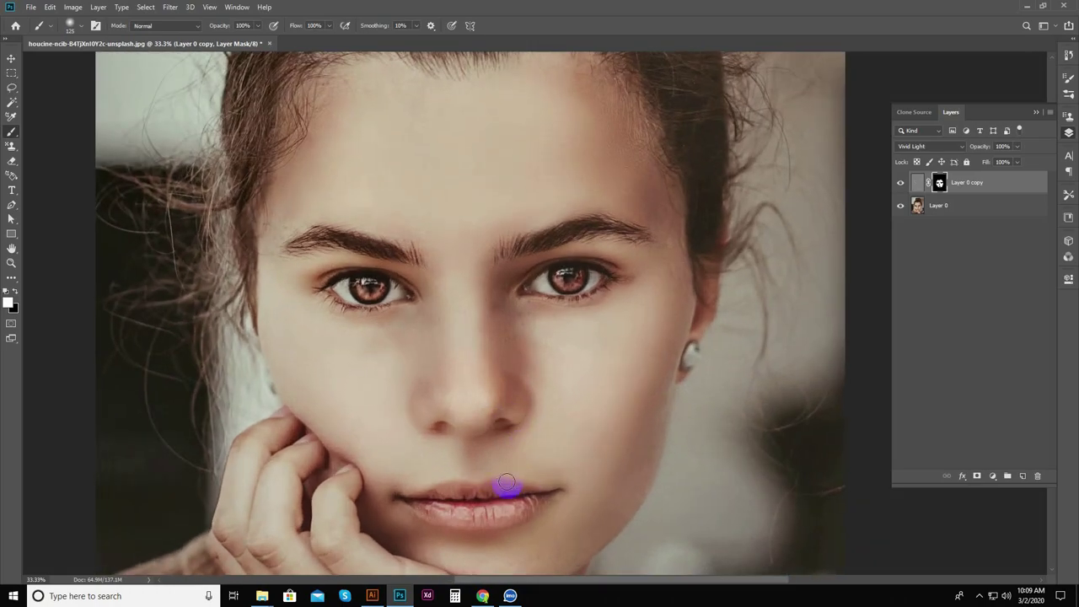
{"action": "scroll", "coordinate": [497, 487], "scroll_direction": "up", "scroll_amount": 1}
{"action": "scroll", "coordinate": [497, 486], "scroll_direction": "up", "scroll_amount": 1}
{"action": "scroll", "coordinate": [497, 486], "scroll_direction": "down", "scroll_amount": 1}
{"action": "scroll", "coordinate": [485, 438], "scroll_direction": "down", "scroll_amount": 1}
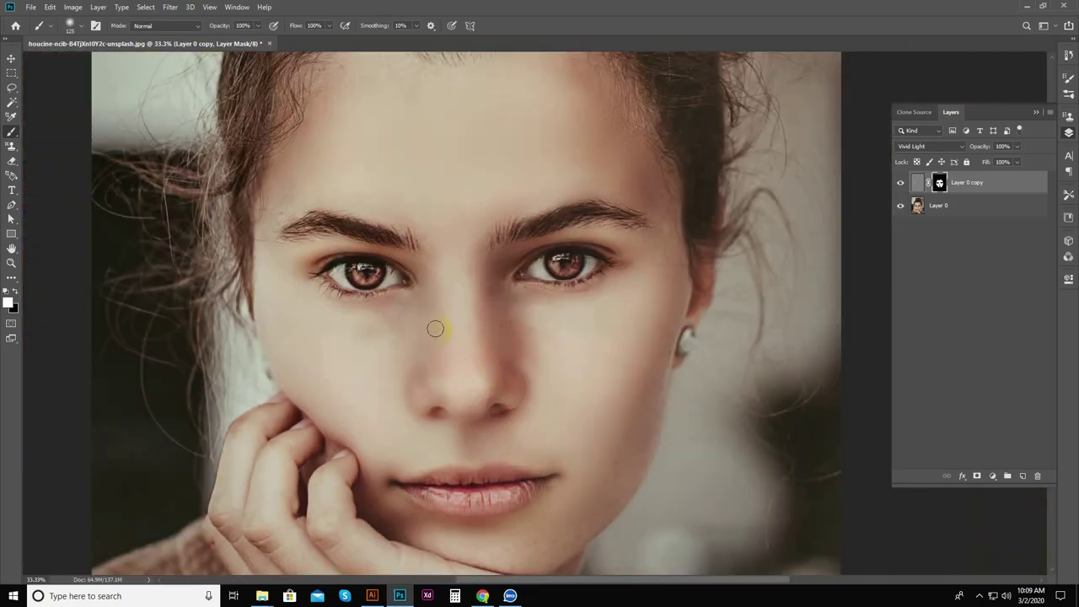
{"action": "mouse_move", "coordinate": [414, 384]}
{"action": "left_mouse_down"}
{"action": "mouse_move", "coordinate": [452, 358]}
{"action": "mouse_move", "coordinate": [528, 387]}
{"action": "left_mouse_up"}
{"action": "scroll", "coordinate": [465, 382], "scroll_direction": "down", "scroll_amount": 1}
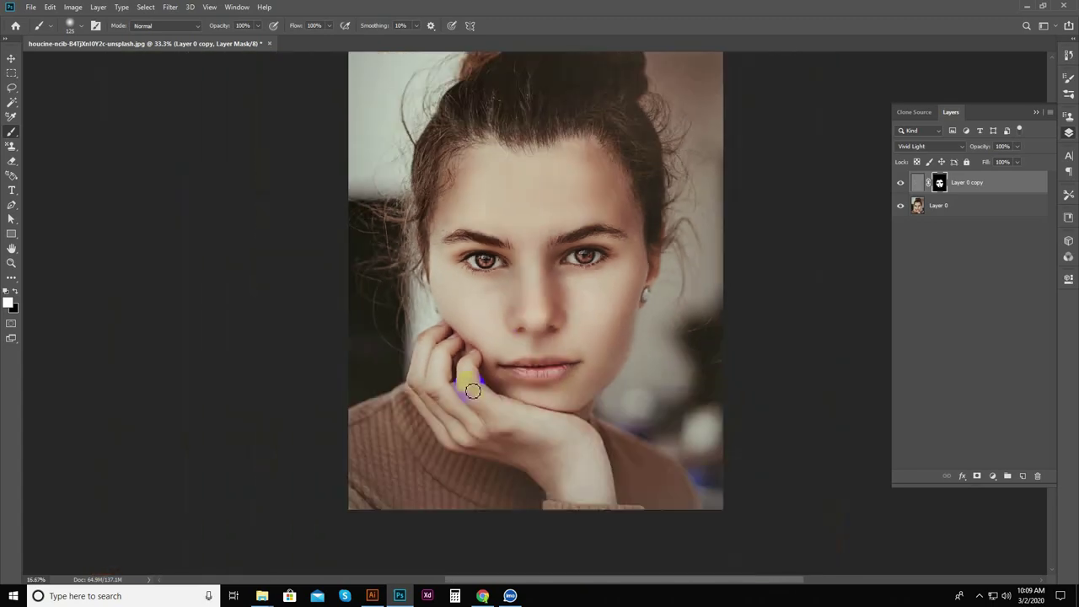
Toggle the Layer 0 copy visibility to compare before and after, ending with it shown.
{"action": "left_click", "coordinate": [901, 183]}
{"action": "left_click", "coordinate": [901, 183]}
{"action": "left_click", "coordinate": [901, 183]}
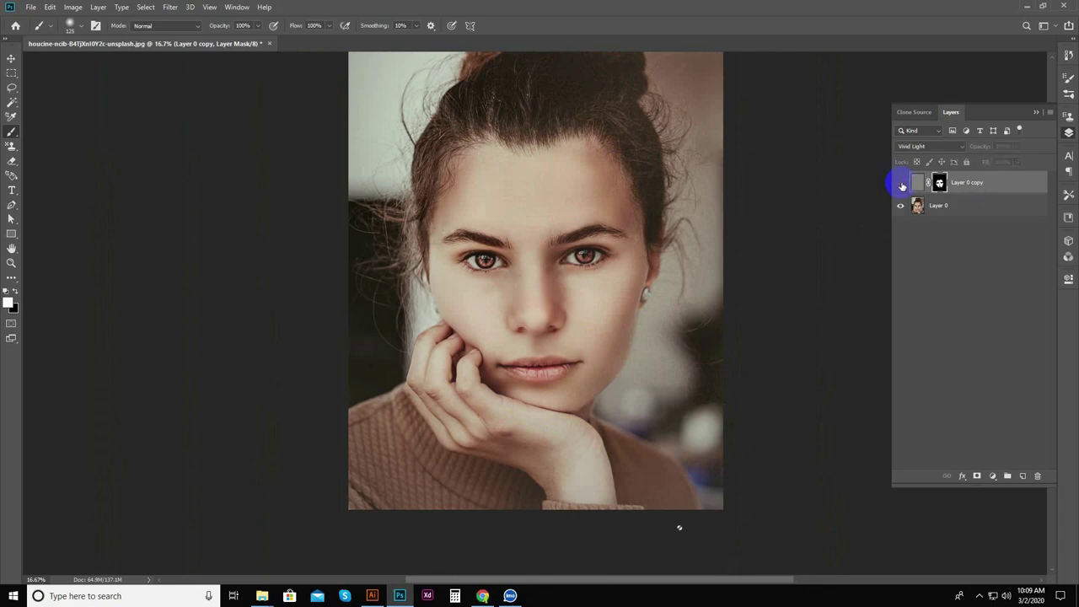
{"action": "left_click", "coordinate": [900, 184]}
{"action": "left_click", "coordinate": [899, 184]}
{"action": "left_click", "coordinate": [899, 184]}
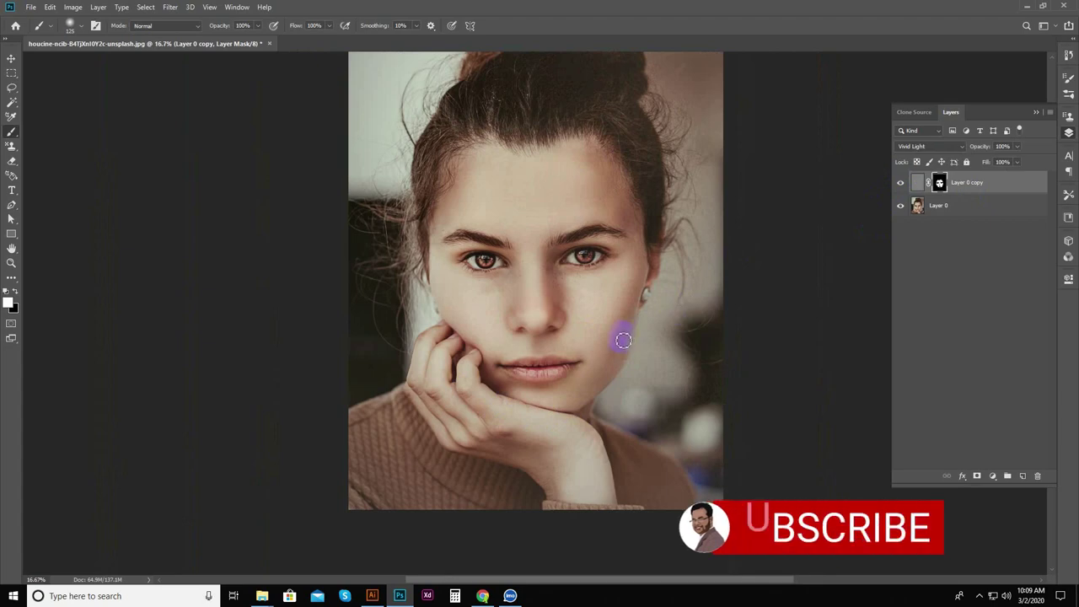
Resize the brush and paint white mask smoothing over the hand and along its edge.
{"action": "scroll", "coordinate": [550, 474], "scroll_direction": "up", "scroll_amount": 2}
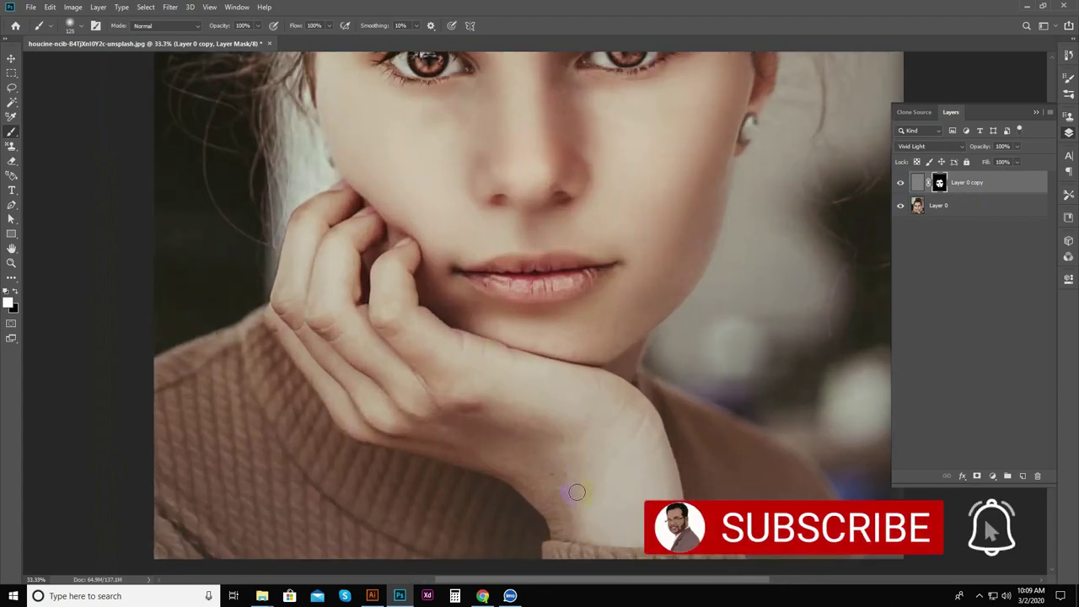
{"action": "key", "text": "bracketright"}
{"action": "key", "text": "bracketright"}
{"action": "key", "text": "bracketright"}
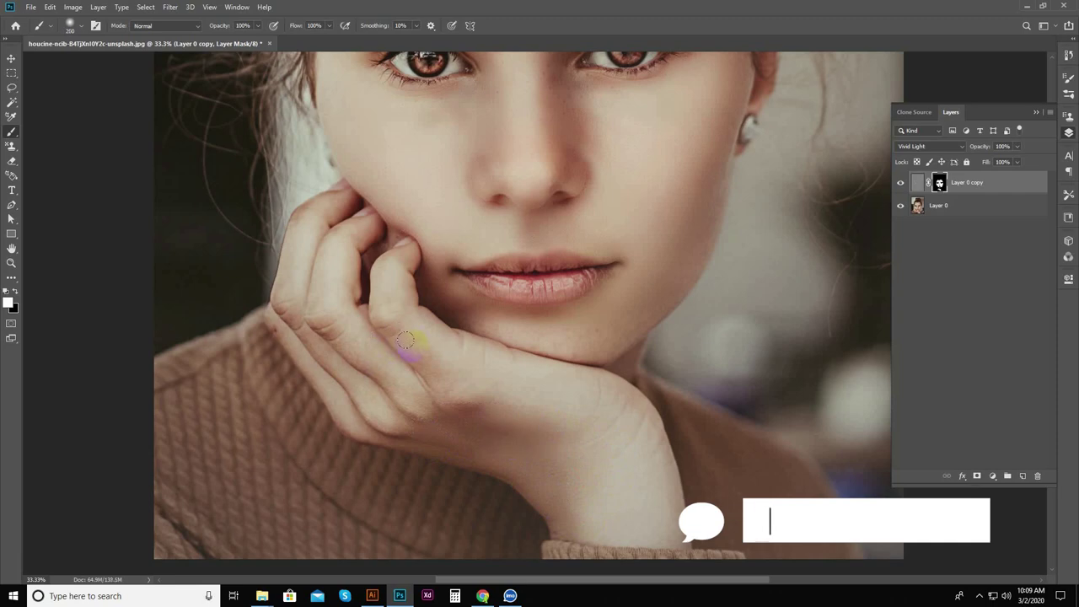
{"action": "key", "text": "bracketleft"}
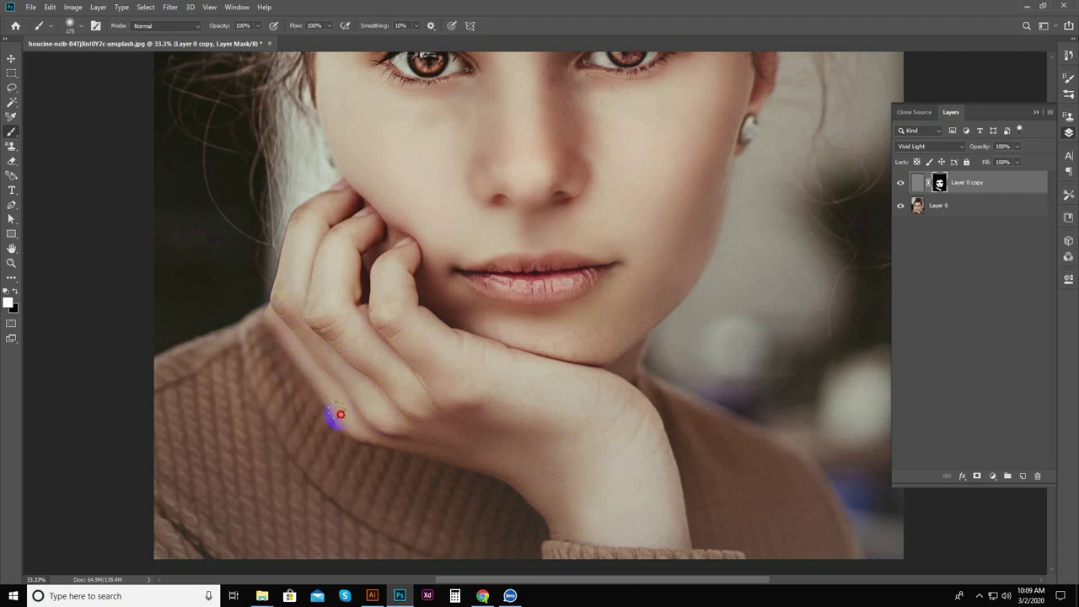
{"action": "left_click_drag", "start_coordinate": [379, 440], "coordinate": [436, 450]}
{"action": "mouse_move", "coordinate": [367, 365]}
{"action": "left_mouse_down"}
{"action": "mouse_move", "coordinate": [270, 330]}
{"action": "mouse_move", "coordinate": [343, 411]}
{"action": "mouse_move", "coordinate": [357, 393]}
{"action": "mouse_move", "coordinate": [284, 313]}
{"action": "mouse_move", "coordinate": [272, 329]}
{"action": "left_mouse_up"}
Paint smoothing along the fingers, across the chin, and from the cheek over the lips.
{"action": "left_click_drag", "start_coordinate": [306, 225], "coordinate": [312, 214]}
{"action": "left_click", "coordinate": [339, 303]}
{"action": "mouse_move", "coordinate": [339, 302]}
{"action": "left_mouse_down"}
{"action": "mouse_move", "coordinate": [357, 321]}
{"action": "mouse_move", "coordinate": [409, 313]}
{"action": "left_mouse_up"}
{"action": "mouse_move", "coordinate": [551, 341]}
{"action": "left_mouse_down"}
{"action": "mouse_move", "coordinate": [530, 317]}
{"action": "mouse_move", "coordinate": [494, 325]}
{"action": "mouse_move", "coordinate": [543, 335]}
{"action": "left_mouse_up"}
{"action": "mouse_move", "coordinate": [609, 337]}
{"action": "left_mouse_down"}
{"action": "mouse_move", "coordinate": [633, 322]}
{"action": "mouse_move", "coordinate": [585, 357]}
{"action": "mouse_move", "coordinate": [516, 334]}
{"action": "left_mouse_up"}
{"action": "mouse_move", "coordinate": [712, 178]}
{"action": "left_mouse_down"}
{"action": "mouse_move", "coordinate": [633, 306]}
{"action": "mouse_move", "coordinate": [467, 308]}
{"action": "mouse_move", "coordinate": [561, 315]}
{"action": "mouse_move", "coordinate": [608, 297]}
{"action": "left_mouse_up"}
{"action": "scroll", "coordinate": [563, 235], "scroll_direction": "up", "scroll_amount": 2}
{"action": "key", "text": "ctrl+minus"}
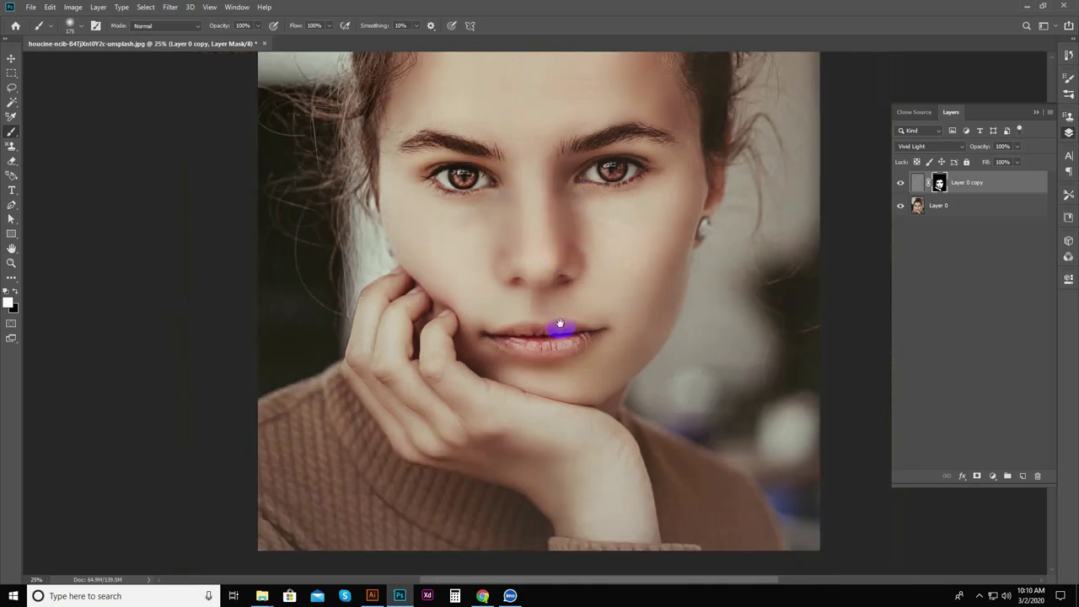
{"action": "scroll", "coordinate": [561, 328], "scroll_direction": "up", "scroll_amount": 3}
{"action": "key", "text": "ctrl+minus"}
{"action": "left_click", "coordinate": [11, 57]}
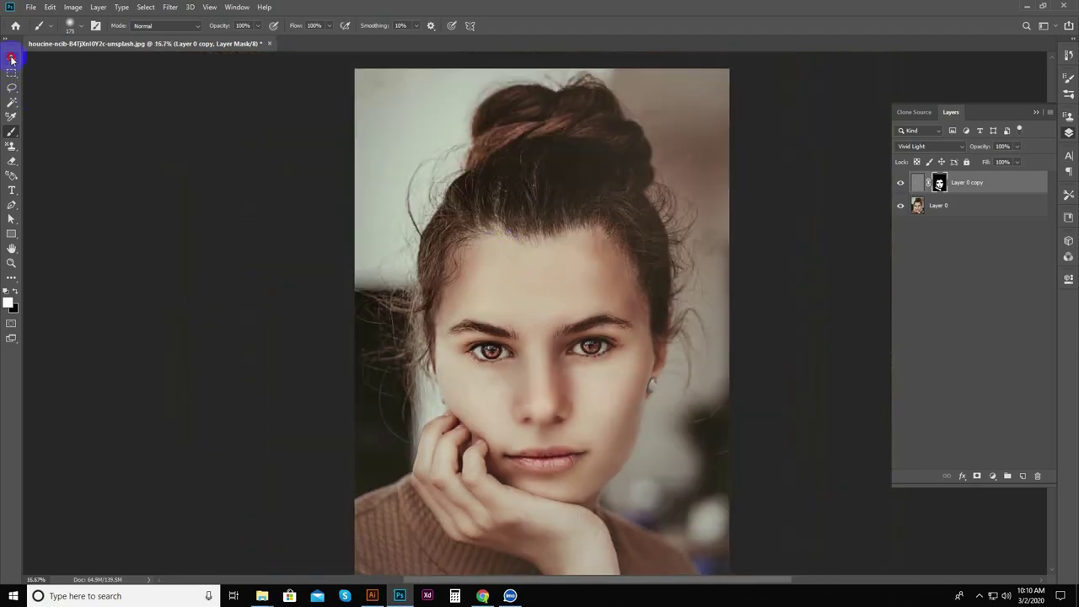
{"action": "key", "text": "ctrl+minus"}
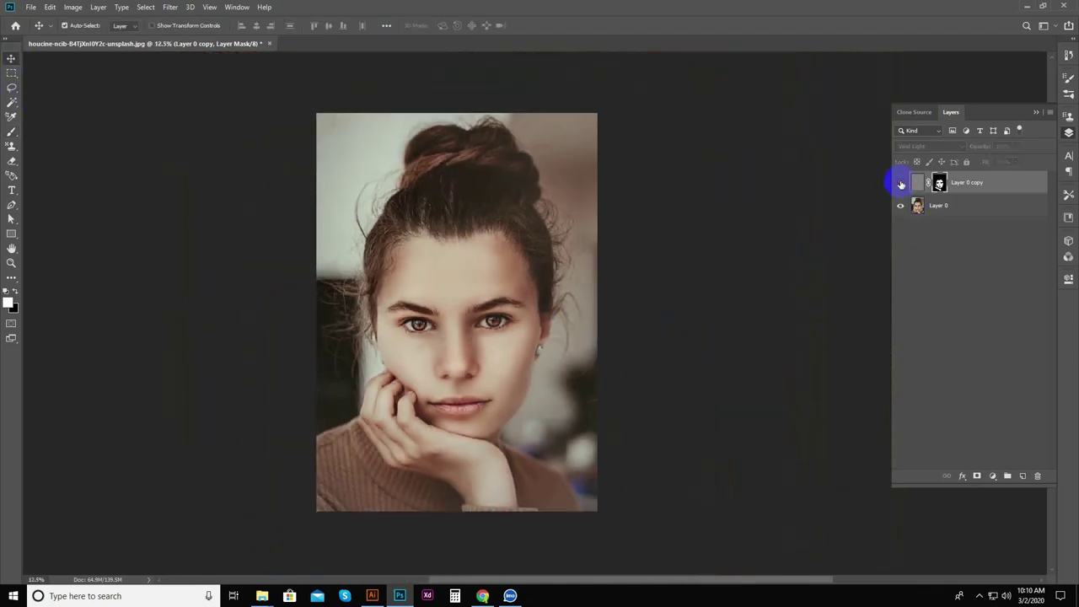
{"action": "key", "text": "ctrl+plus"}
{"action": "key", "text": "ctrl+plus"}
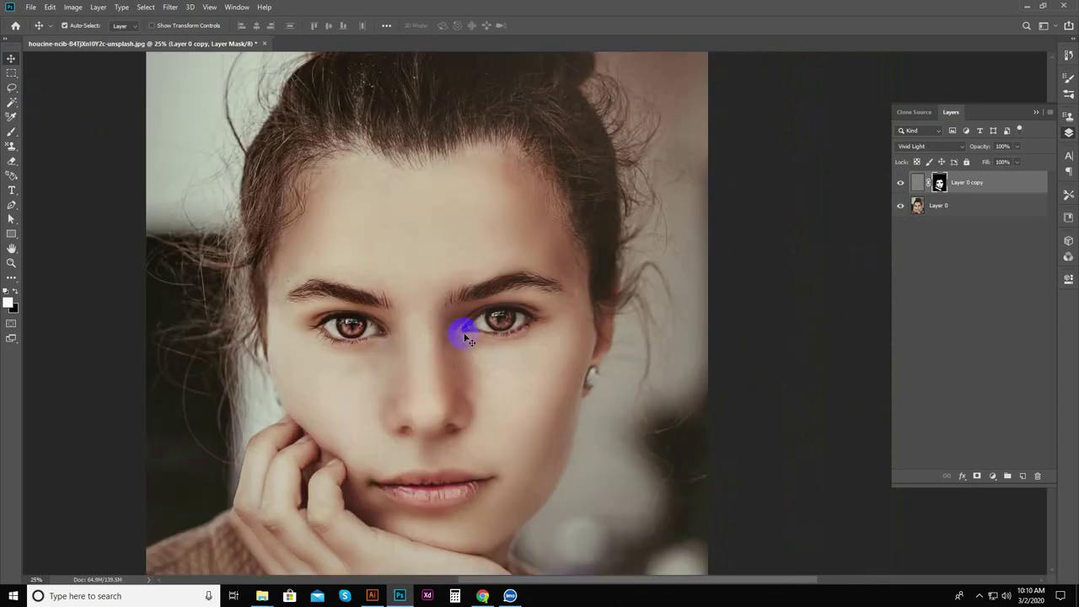
{"action": "left_click_drag", "start_coordinate": [467, 377], "coordinate": [640, 393]}
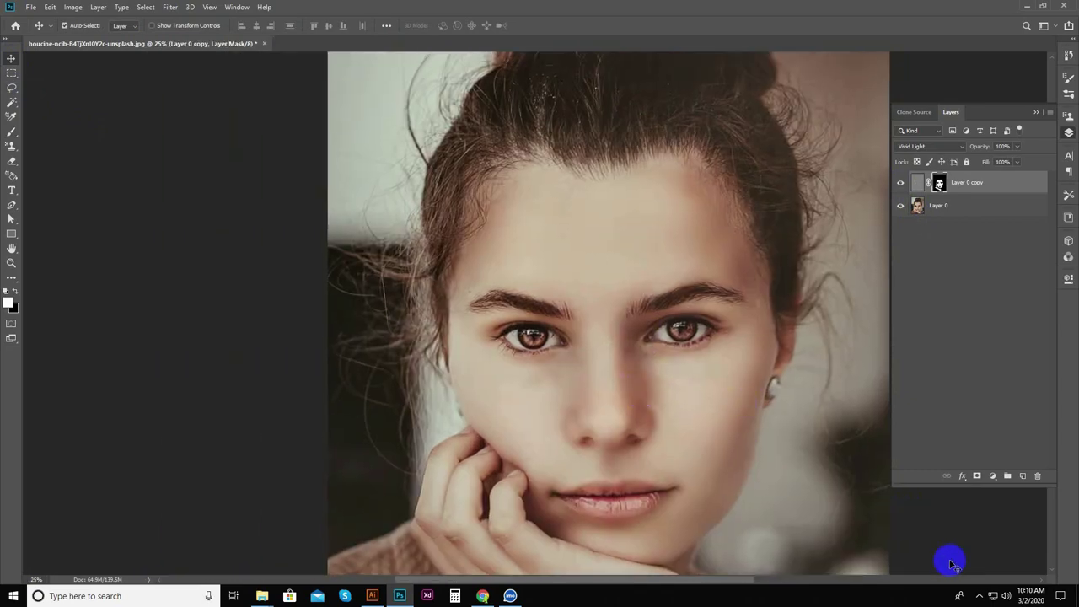